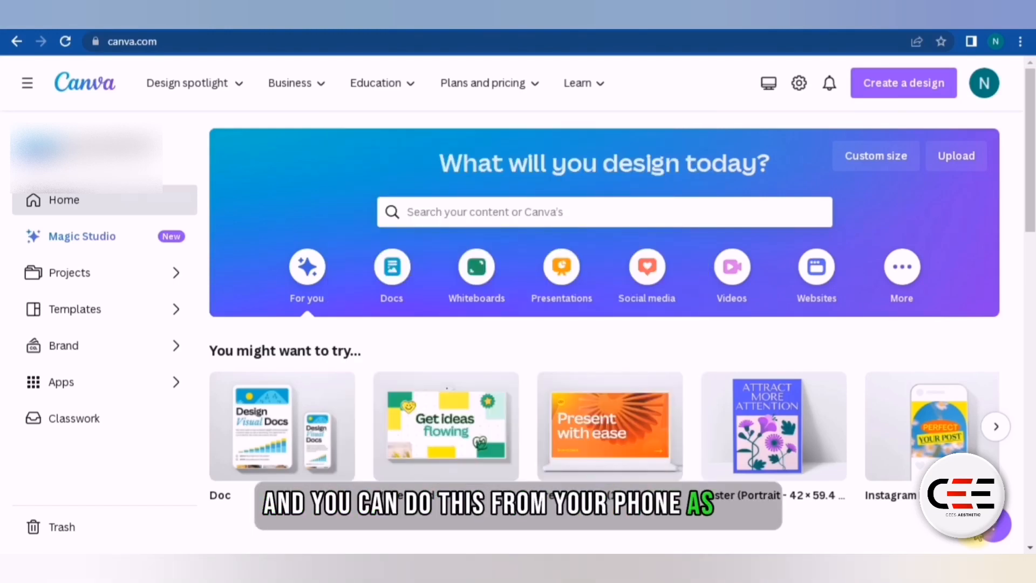
Create a new blank Instagram Post (Square) design at 1080 × 1080 px
click(912, 89)
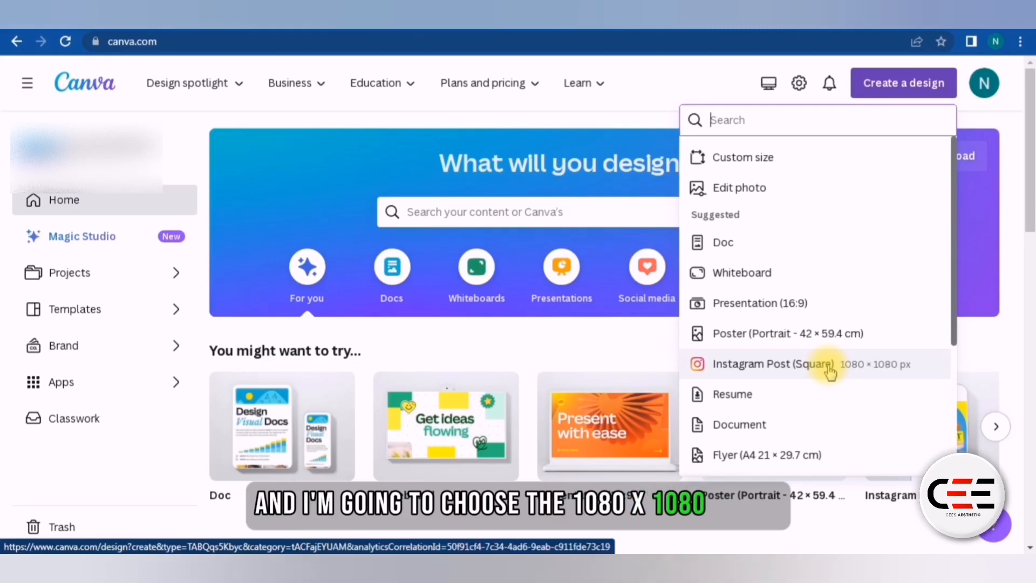
click(830, 365)
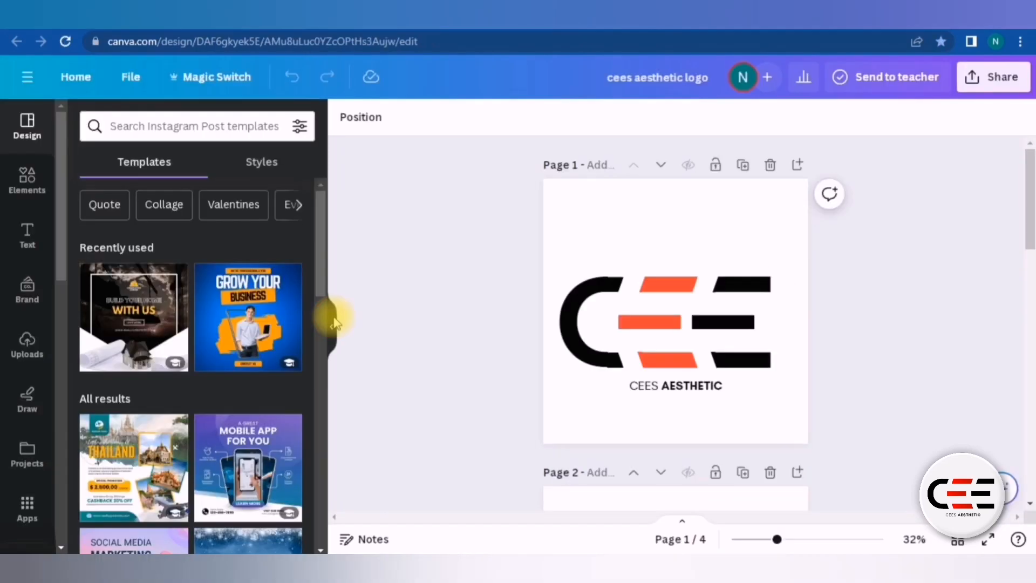
click(332, 313)
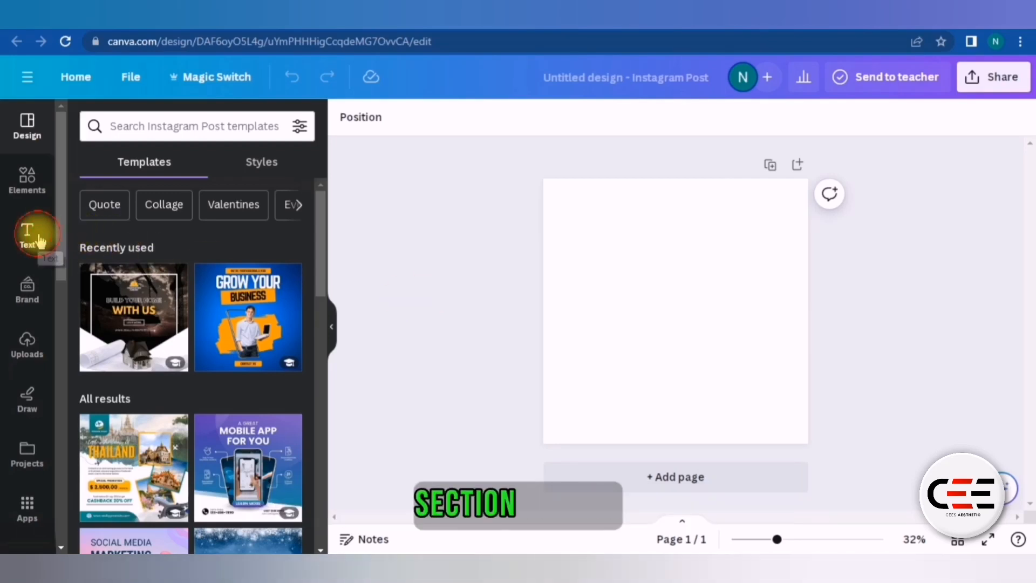
Add a heading containing only the letter "C" and enlarge it to about font size 345 on the page's left half
click(33, 232)
click(168, 279)
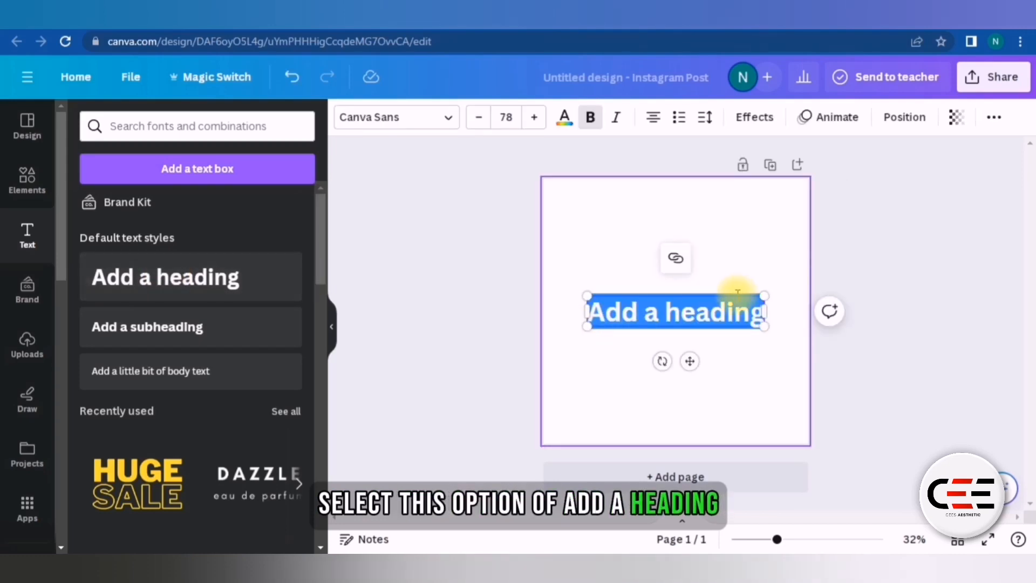
click(721, 313)
double_click(722, 313)
key(BackSpace)
key(BackSpace)
key(BackSpace)
key(BackSpace)
key(BackSpace)
key(BackSpace)
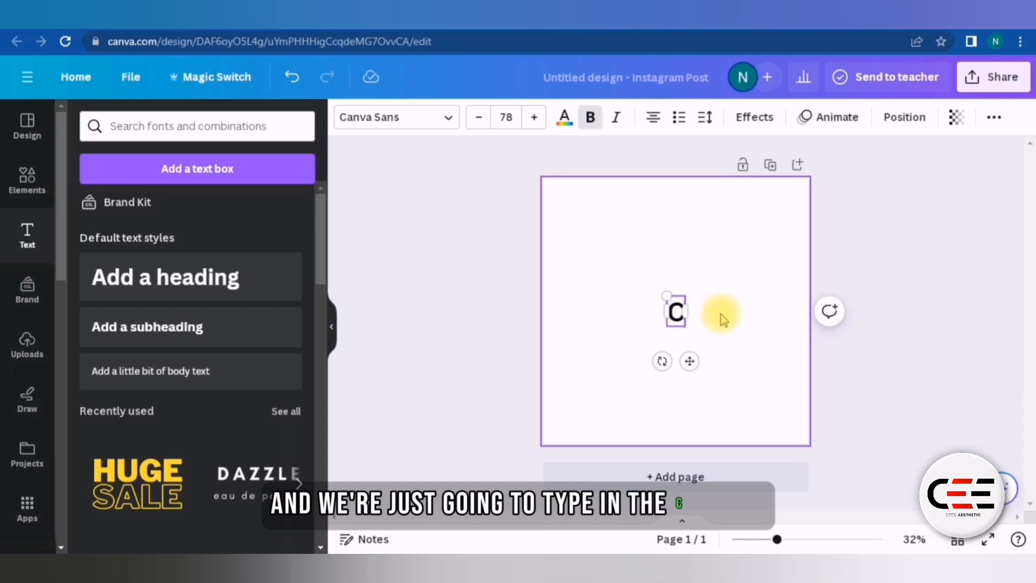
drag(667, 296, 564, 217)
click(447, 302)
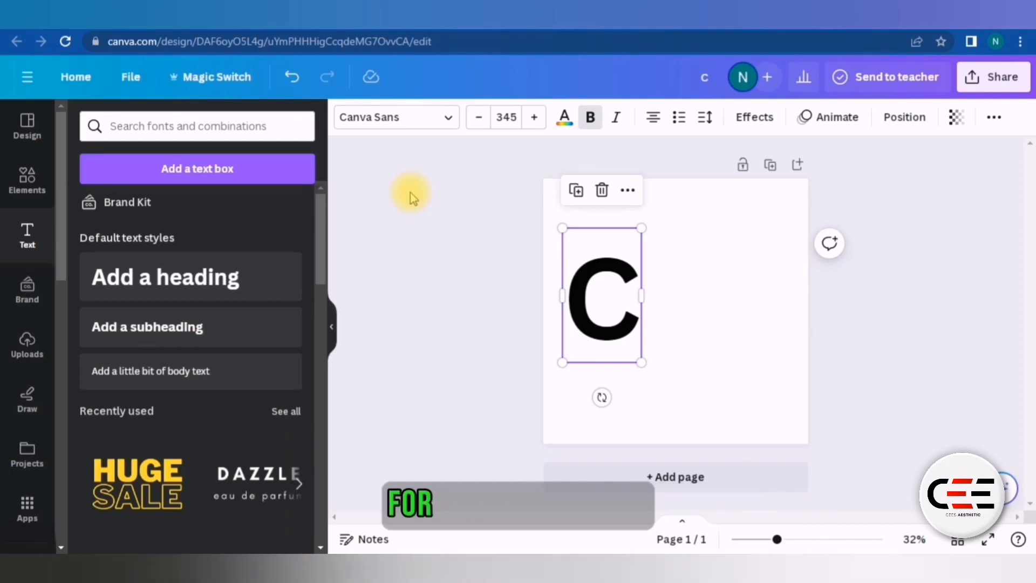
Change the letter C's font to Gabriel Sans in the Bold weight
click(400, 121)
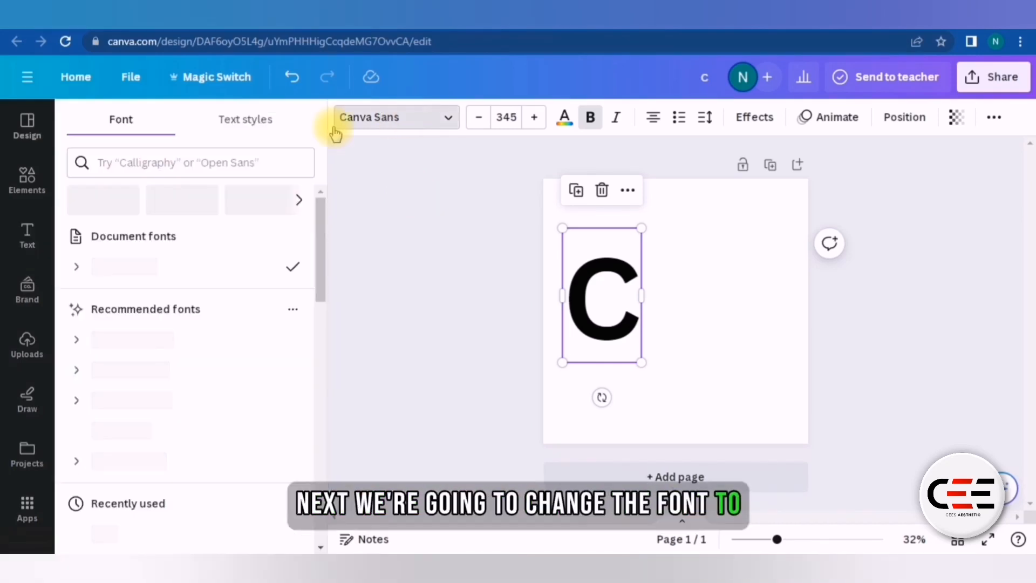
click(238, 162)
text(gabriel)
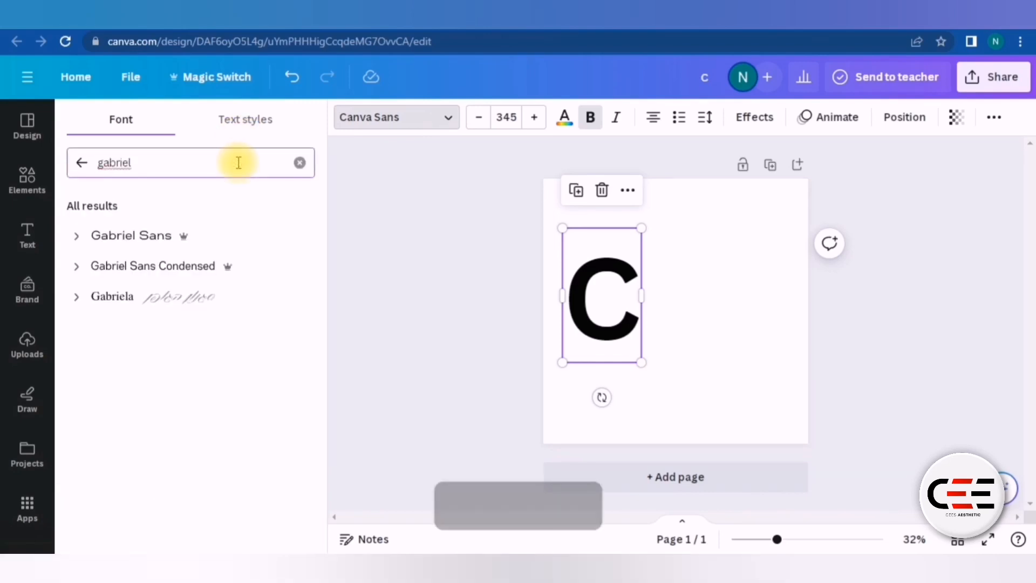
text( sans)
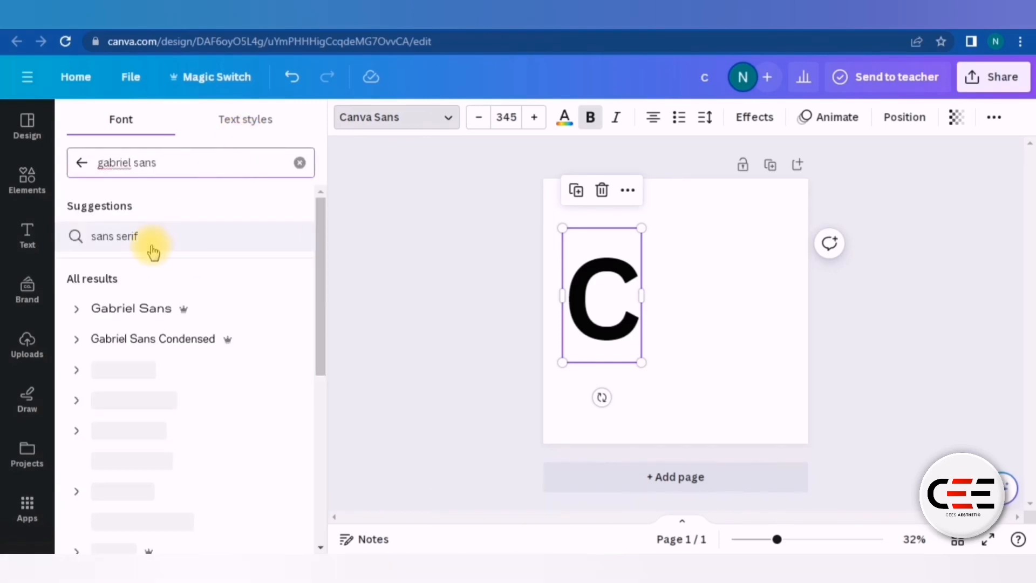
click(129, 317)
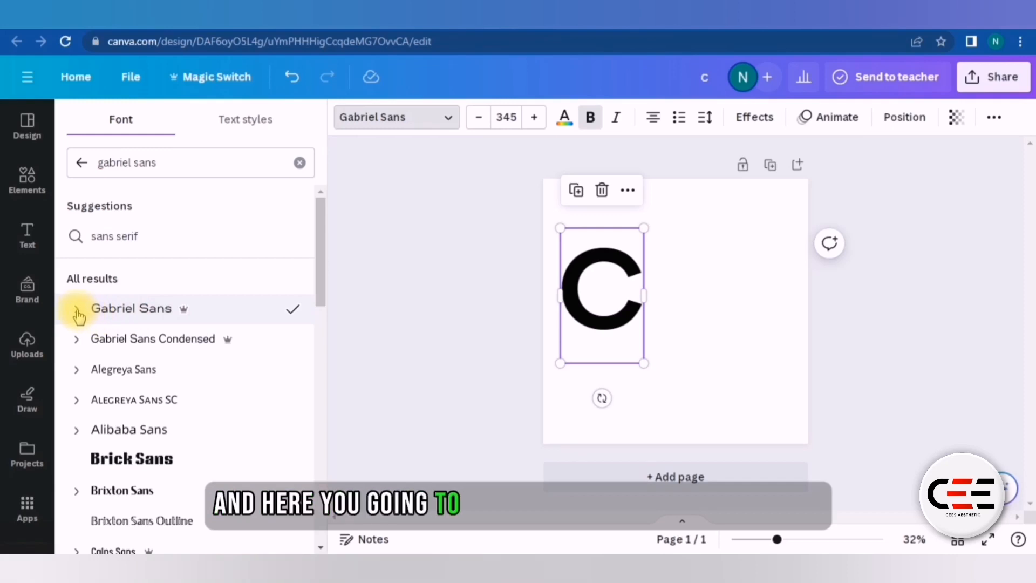
click(76, 310)
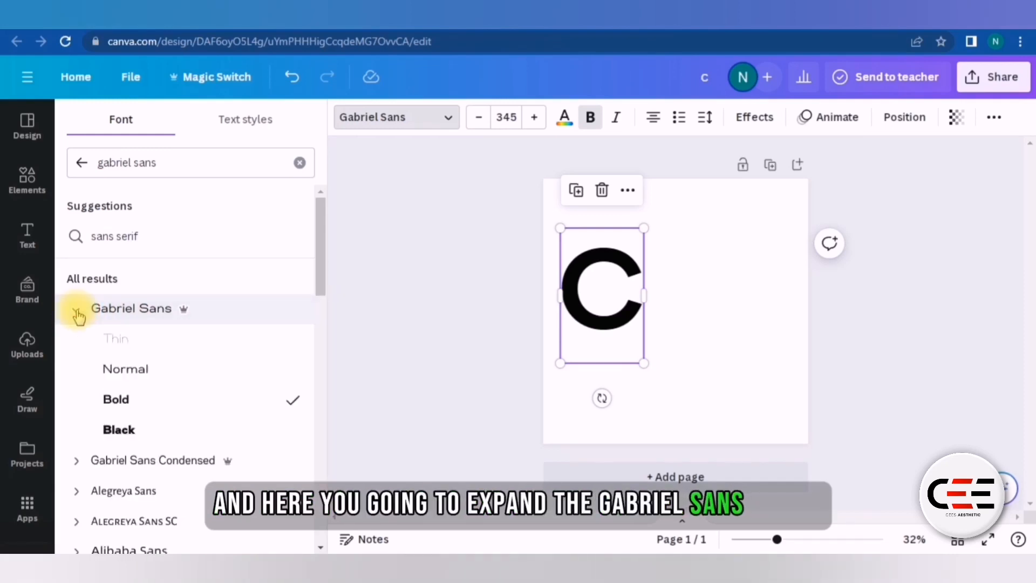
click(141, 401)
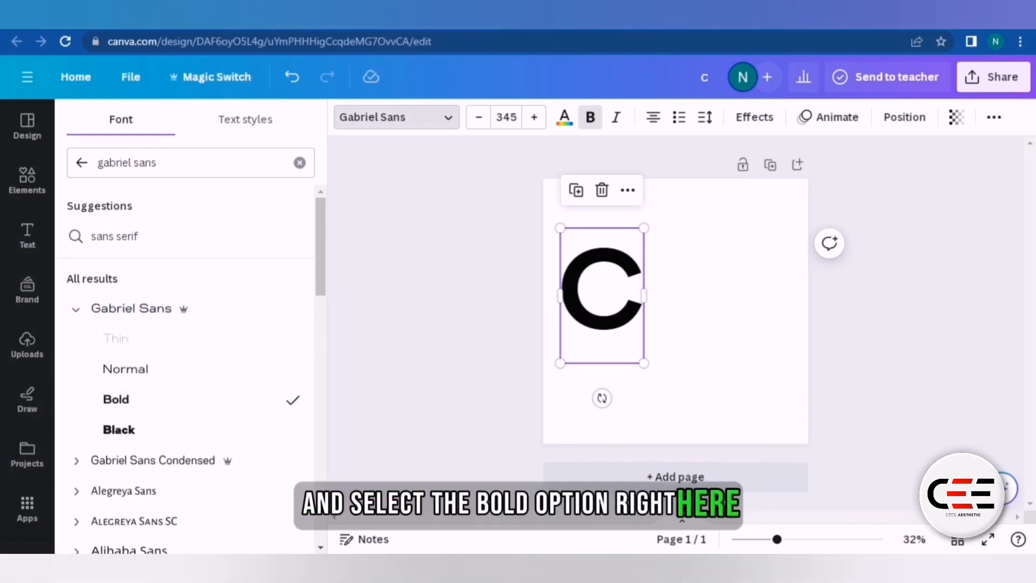
Set the letter C's font size to 378 and move it slightly up to align it on the page's left half
click(517, 120)
text(378)
key(Return)
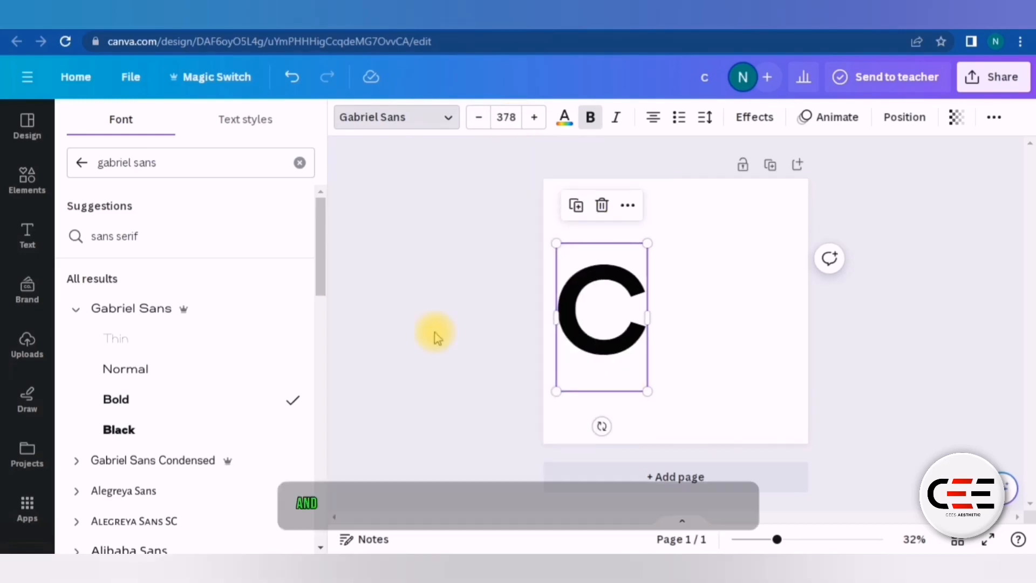
drag(602, 318, 602, 316)
drag(599, 273, 598, 277)
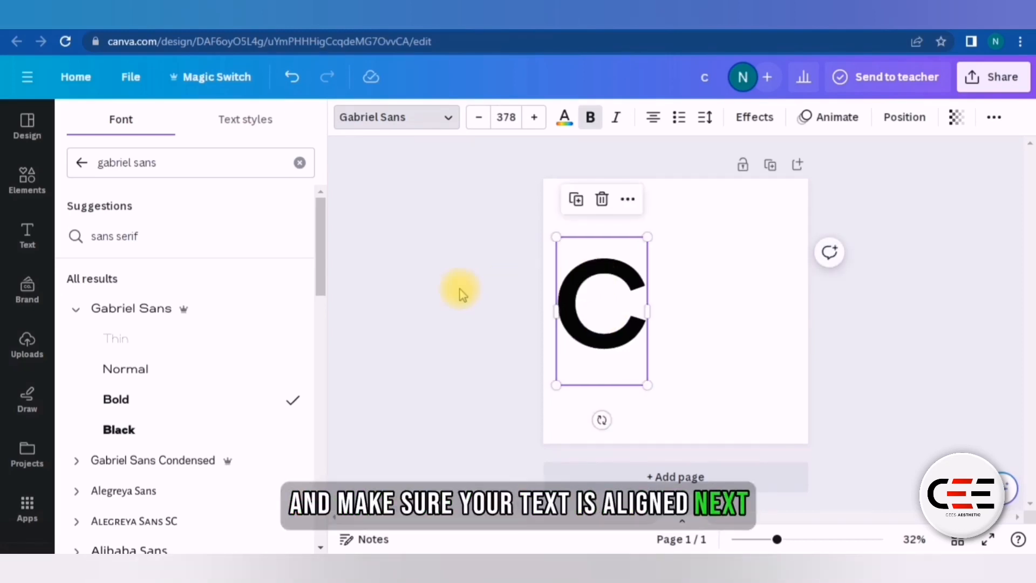
click(460, 290)
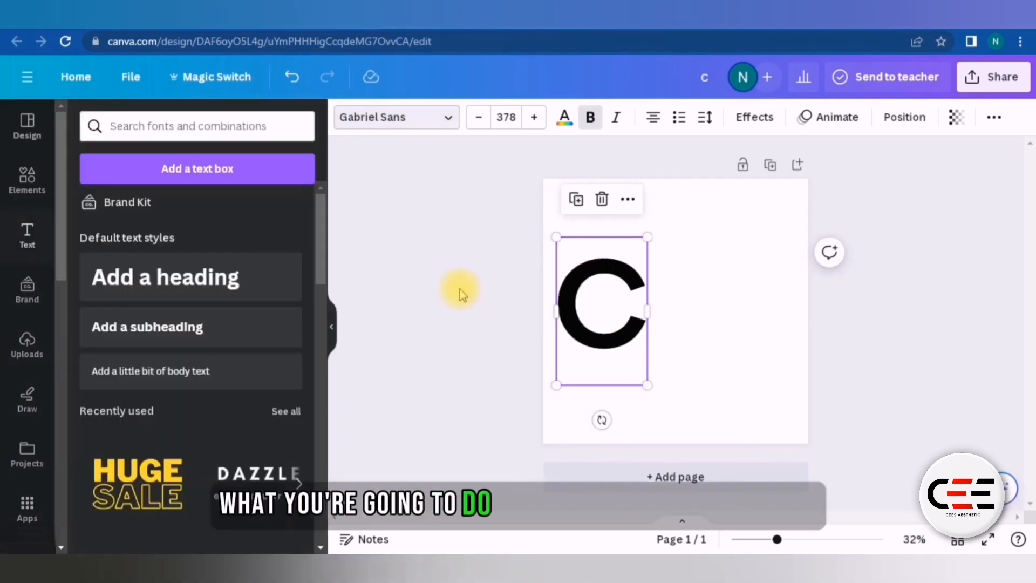
Add a square shape from the basic shapes to the page
click(39, 198)
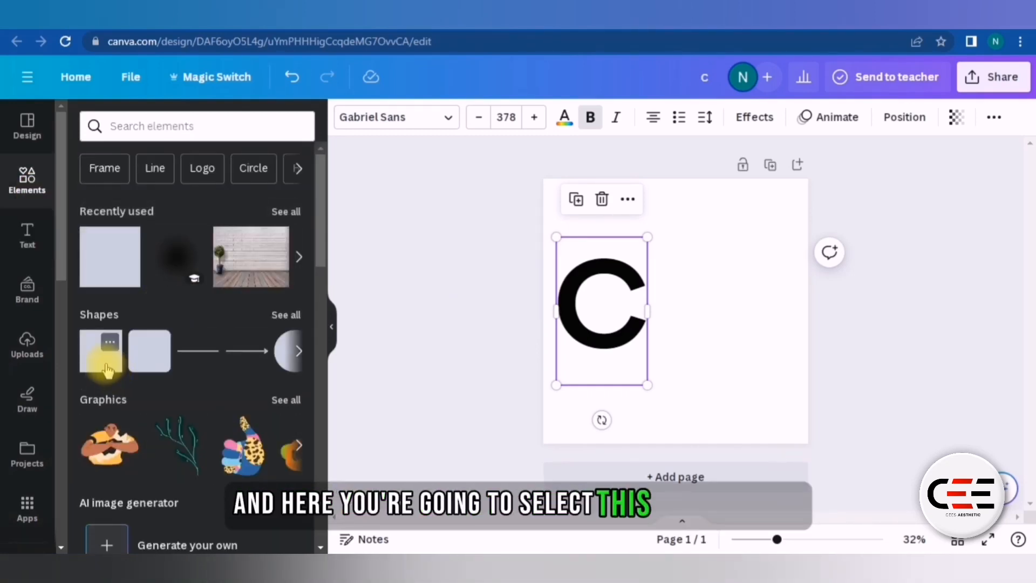
click(108, 370)
click(562, 204)
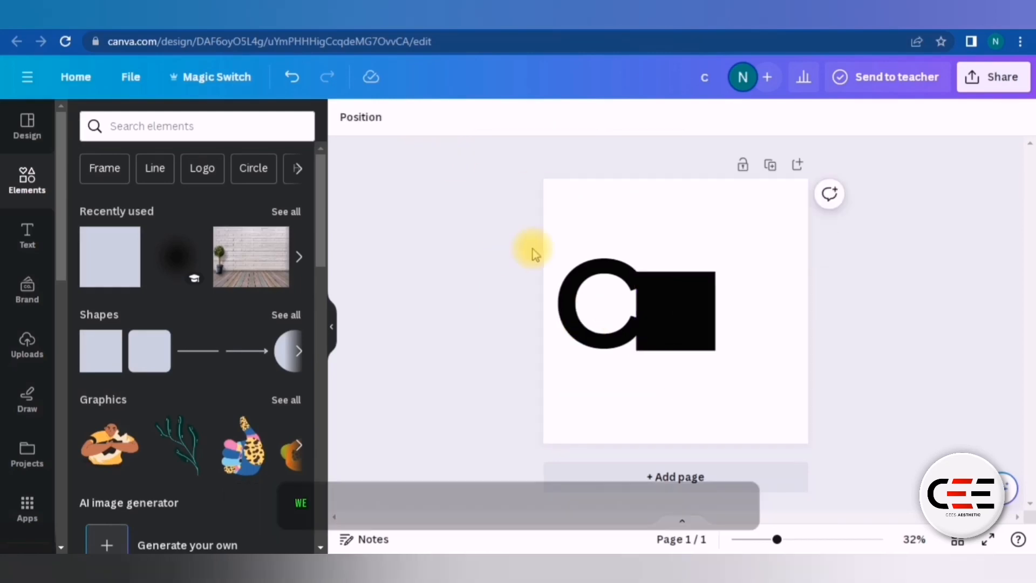
Fill the square with white and move it over the C's upper right part, at about X 291, Y 238 px
click(696, 319)
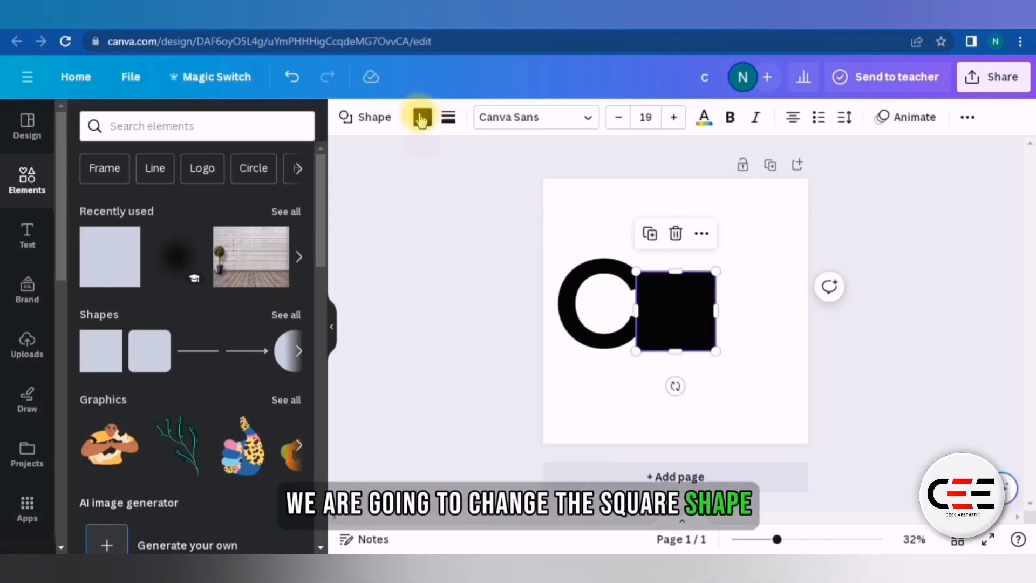
click(422, 117)
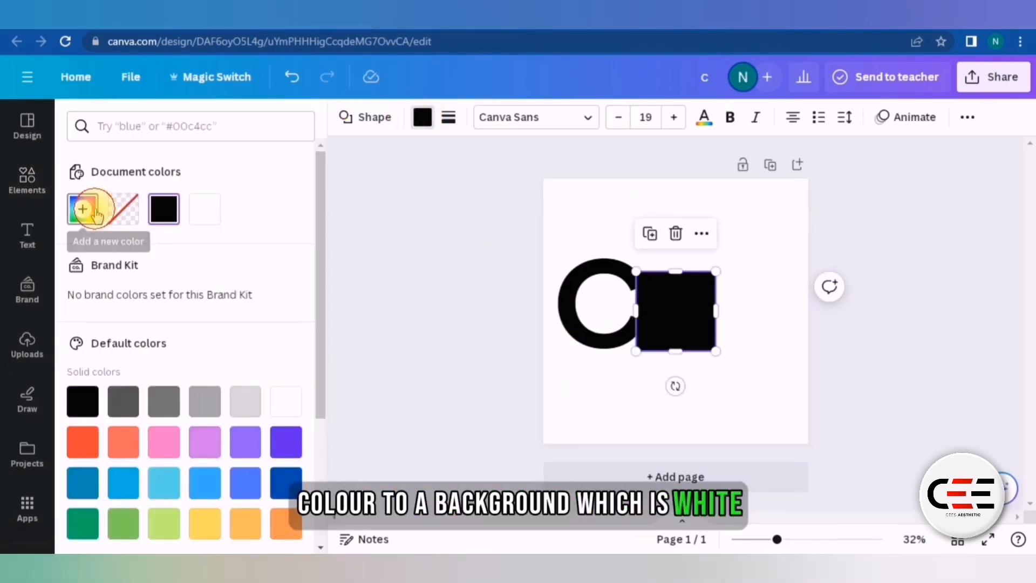
click(83, 209)
click(276, 401)
click(612, 207)
drag(688, 328, 666, 294)
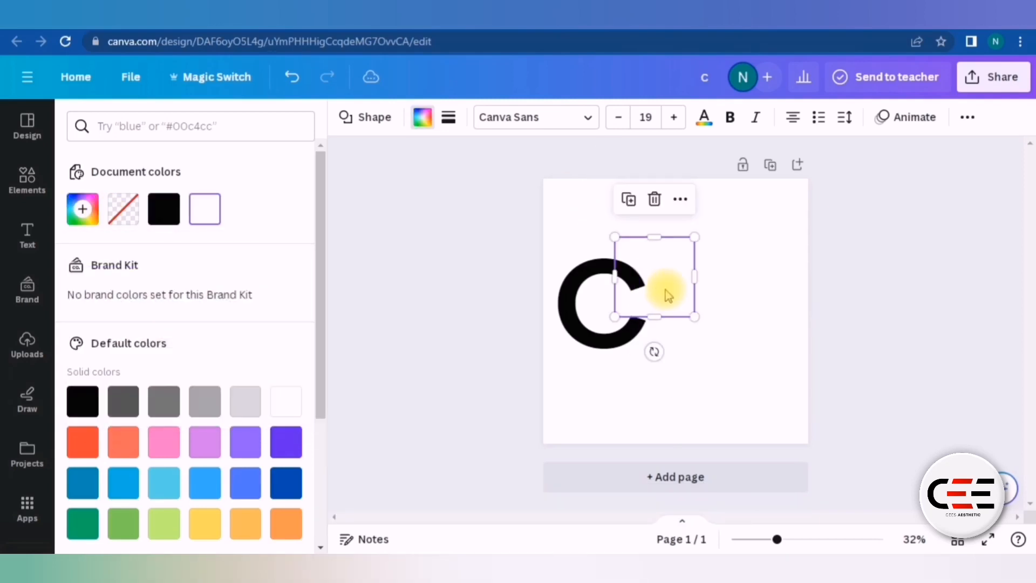
Move the white square's layer above the letter C in the layer order
click(962, 120)
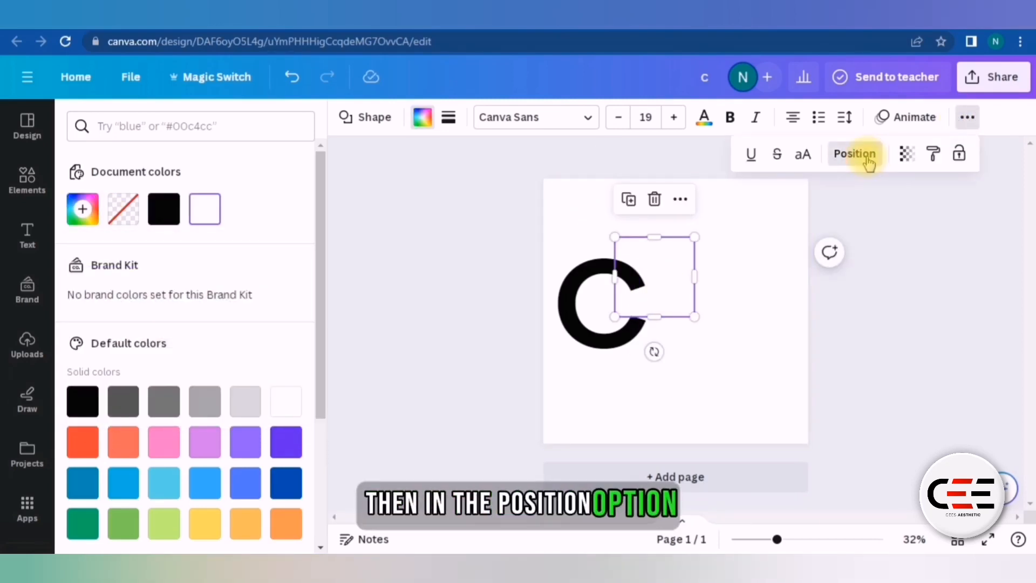
click(855, 154)
click(241, 122)
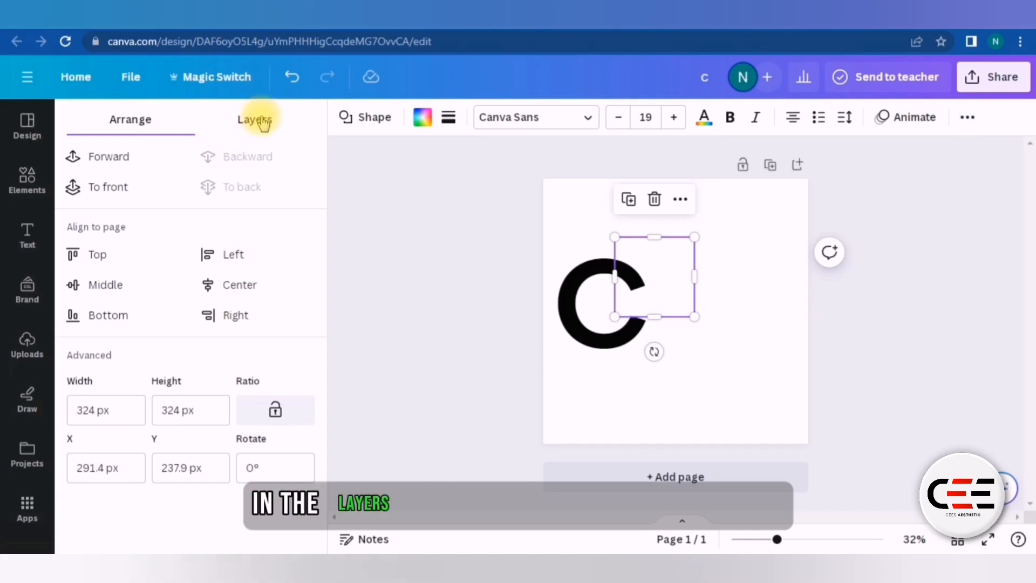
drag(176, 285, 176, 203)
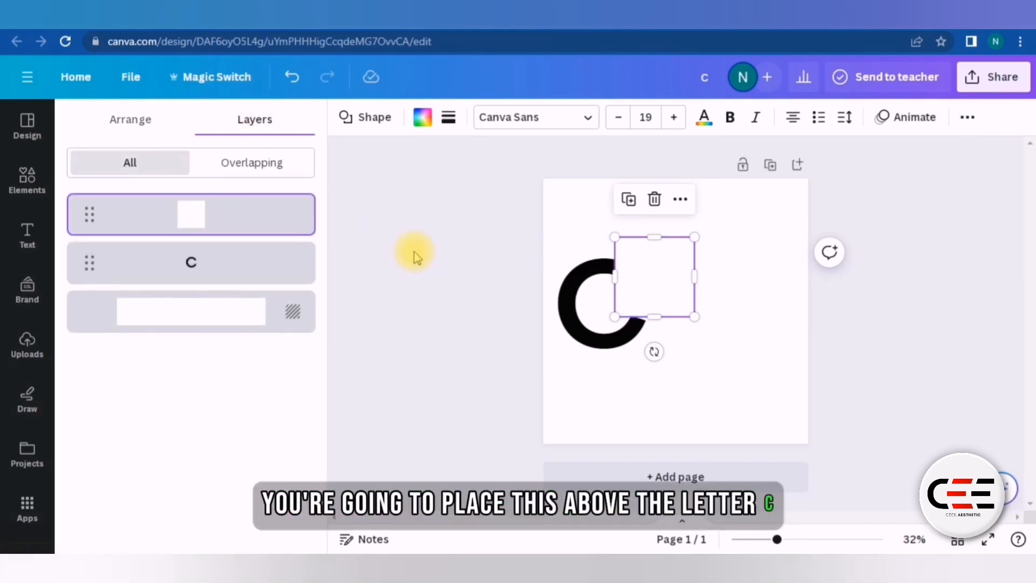
Stretch the white square downward and to the left so it covers the right half of the letter C
drag(654, 317, 655, 393)
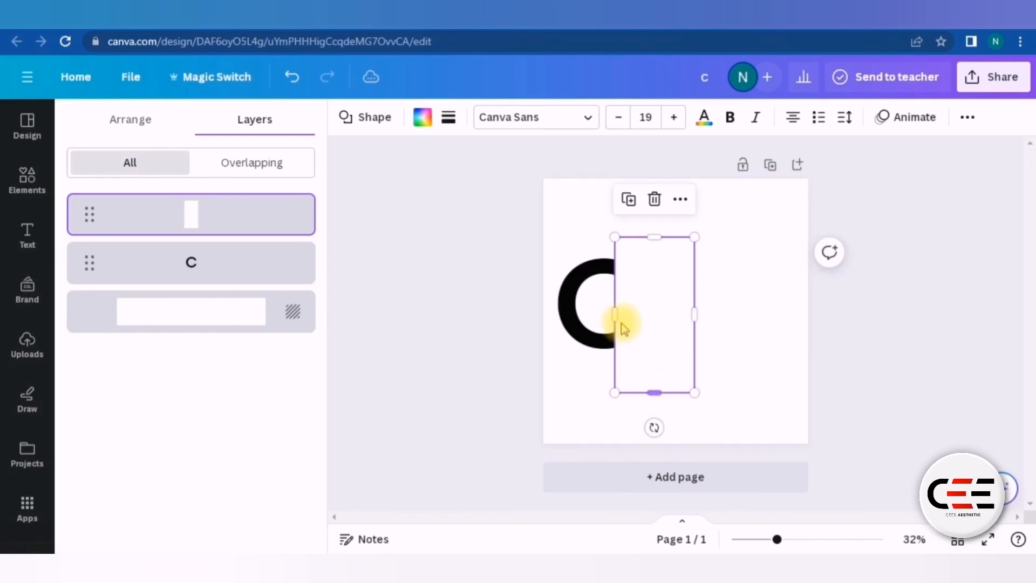
drag(619, 312, 603, 312)
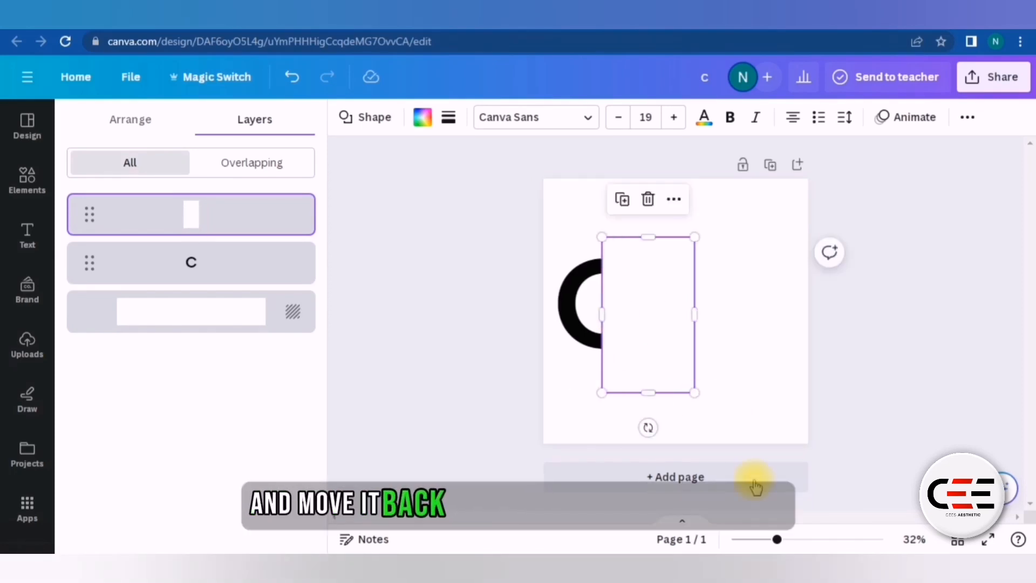
drag(780, 541, 793, 541)
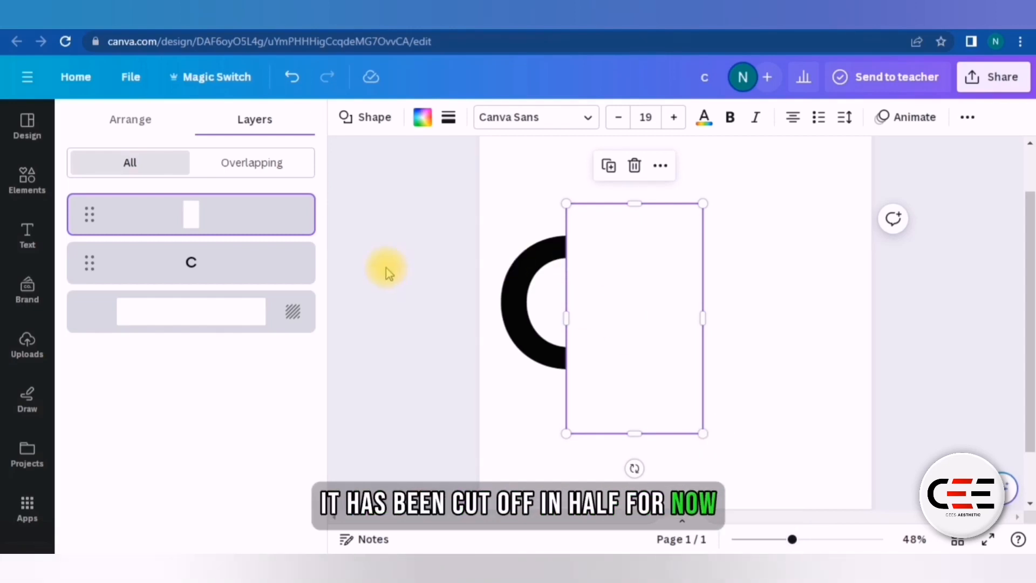
Add another black square and change its shape to the right-leaning parallelogram
click(27, 180)
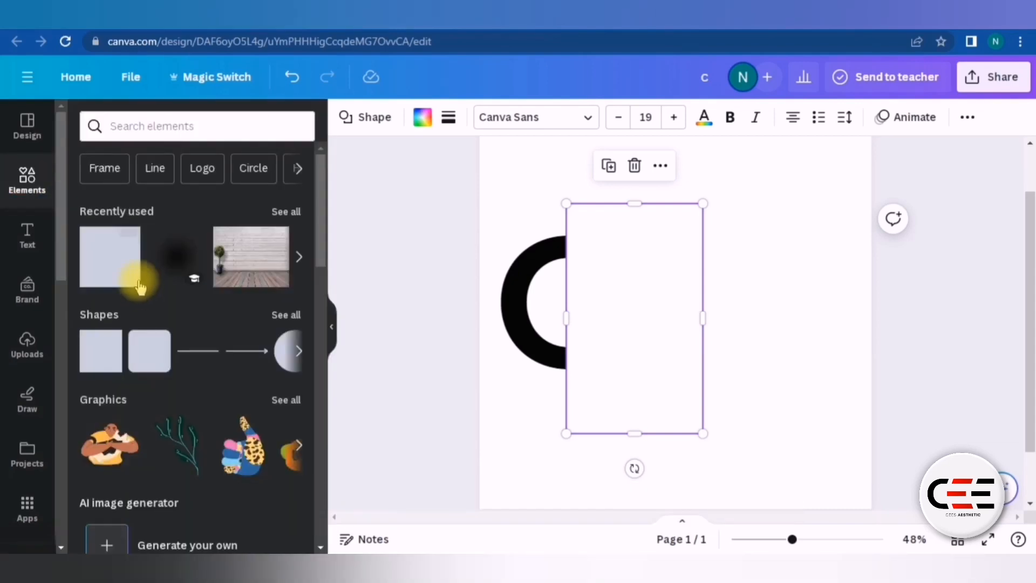
click(138, 285)
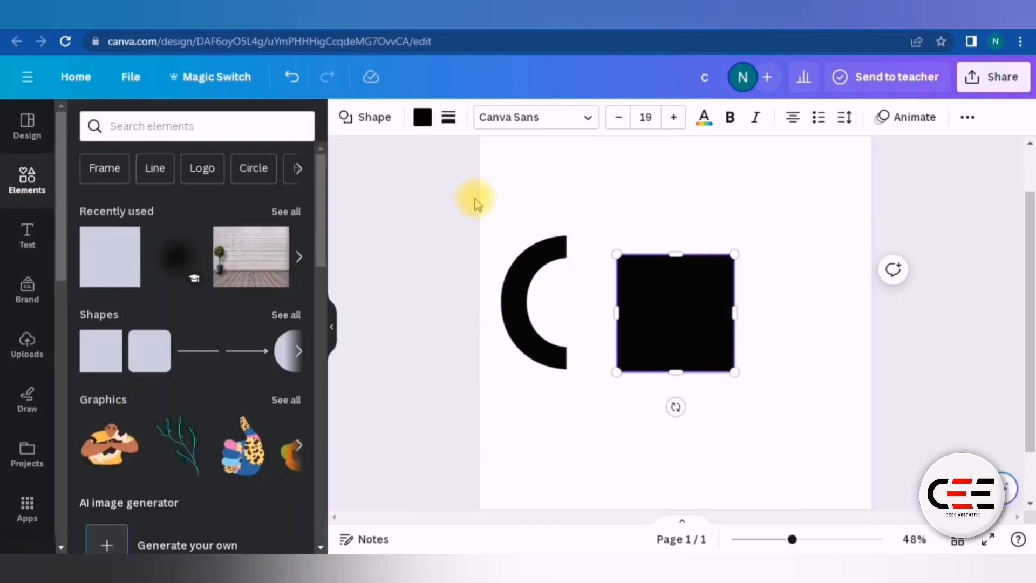
click(365, 118)
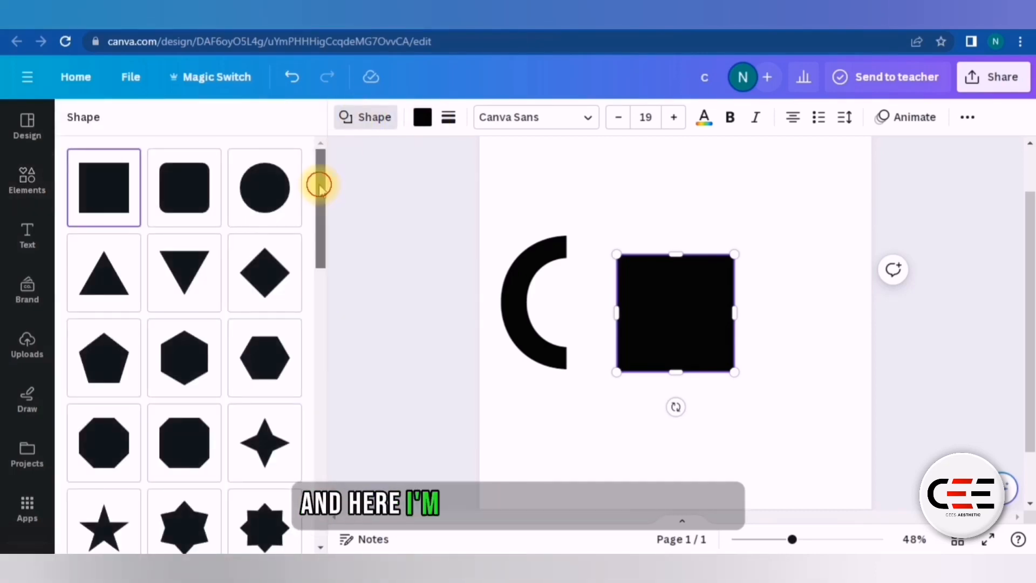
drag(319, 186, 324, 429)
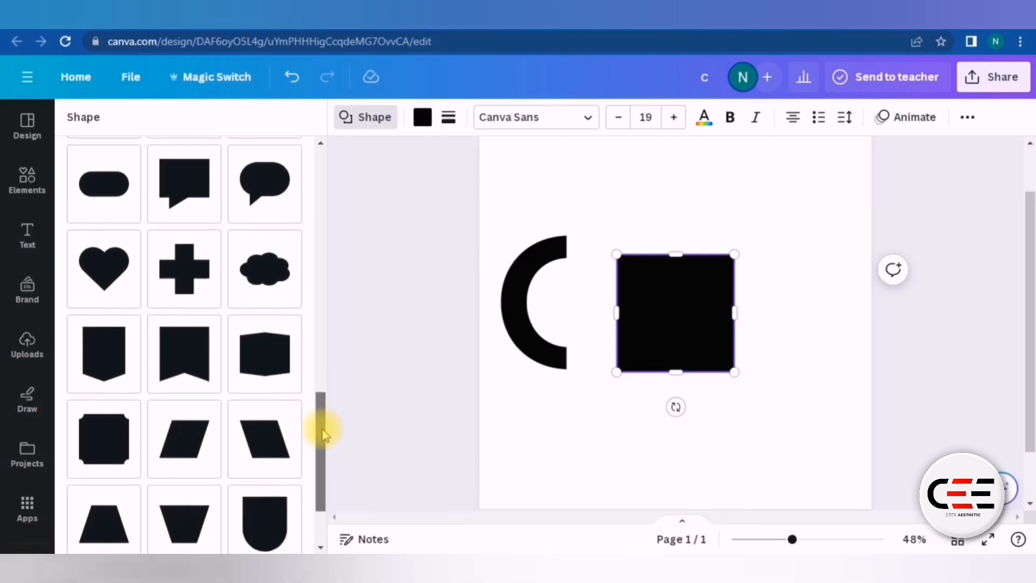
click(189, 450)
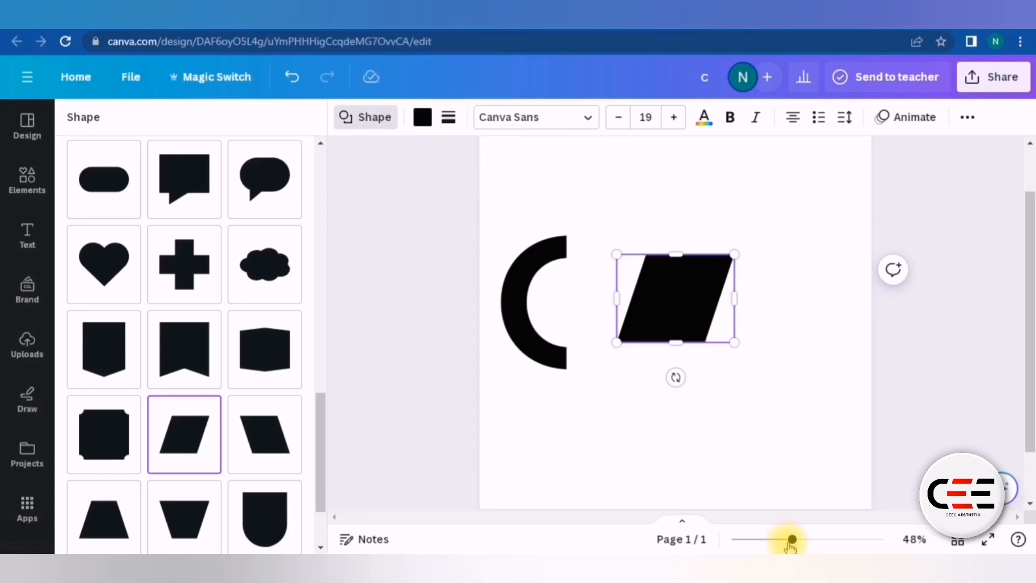
Shrink the parallelogram and place it against the cut upper end of the letter C
drag(792, 539, 817, 540)
drag(790, 208, 651, 312)
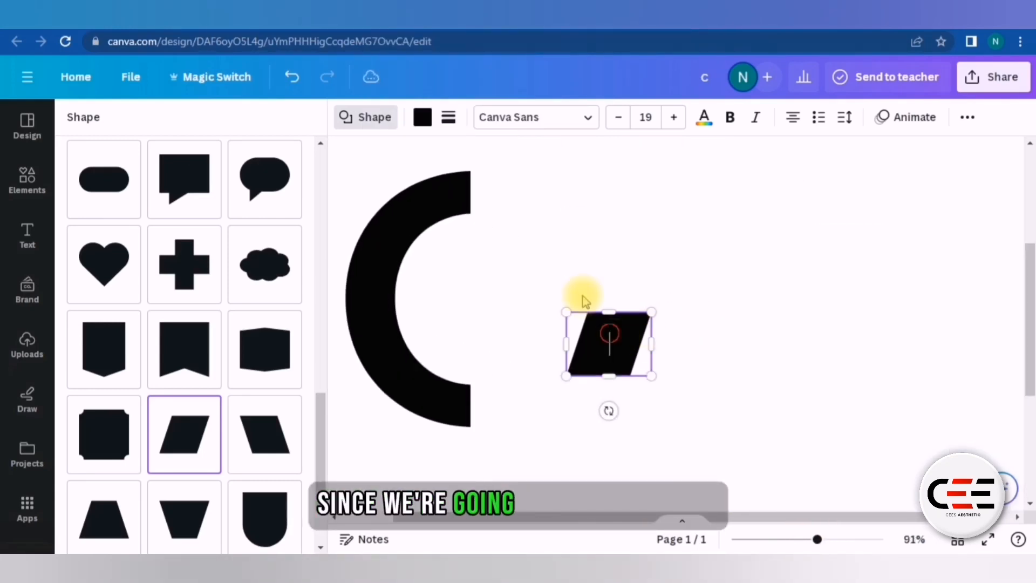
click(818, 284)
drag(599, 342, 468, 190)
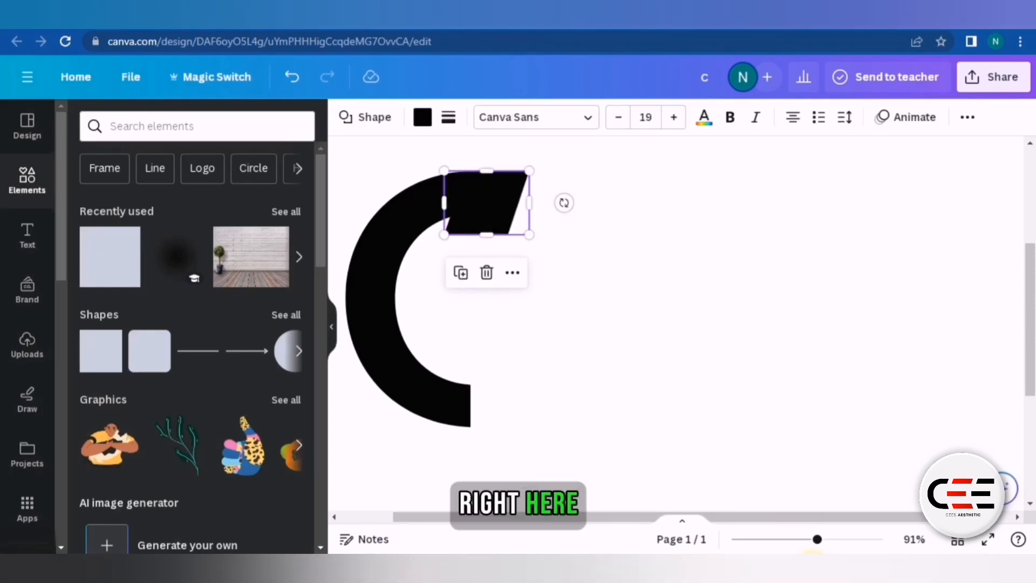
Resize and align the parallelogram so its height matches the stroke thickness at the C's upper end
drag(818, 539, 707, 519)
scroll(637, 302, up, 2)
drag(606, 293, 569, 244)
click(590, 238)
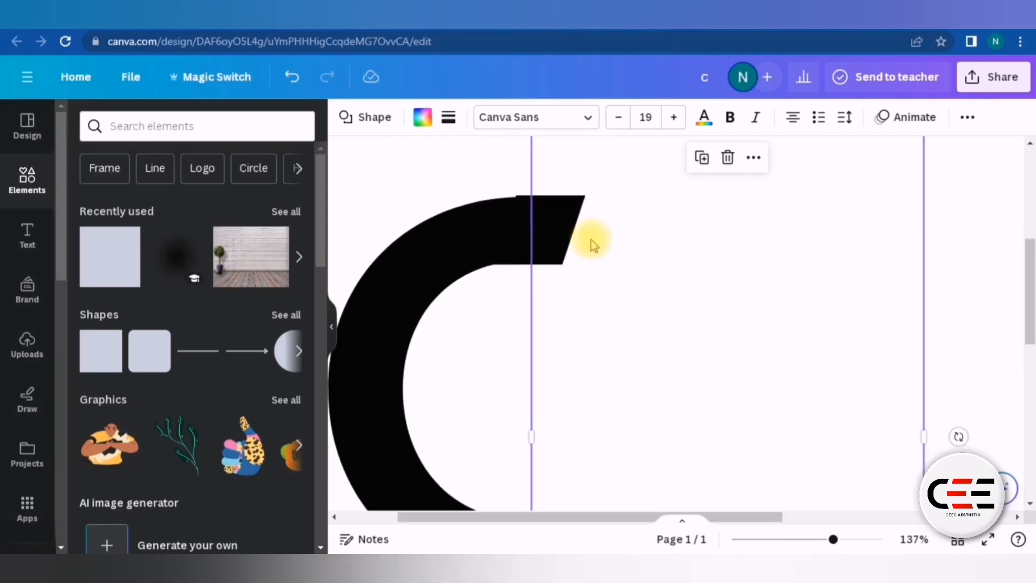
click(493, 199)
click(574, 321)
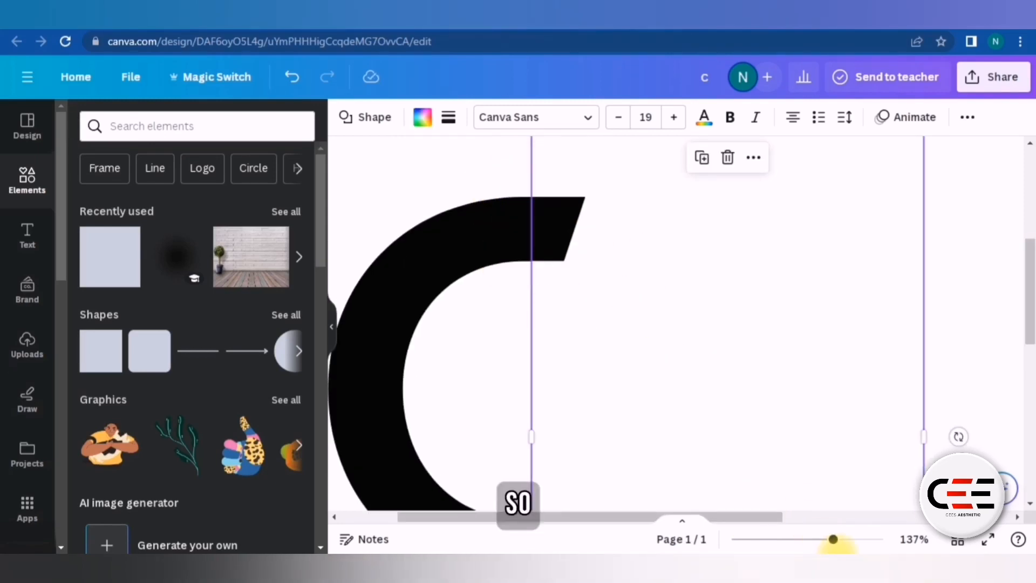
Duplicate the parallelogram at the C's upper end, move the copy near the lower end and change it to the left-leaning parallelogram
drag(832, 539, 809, 540)
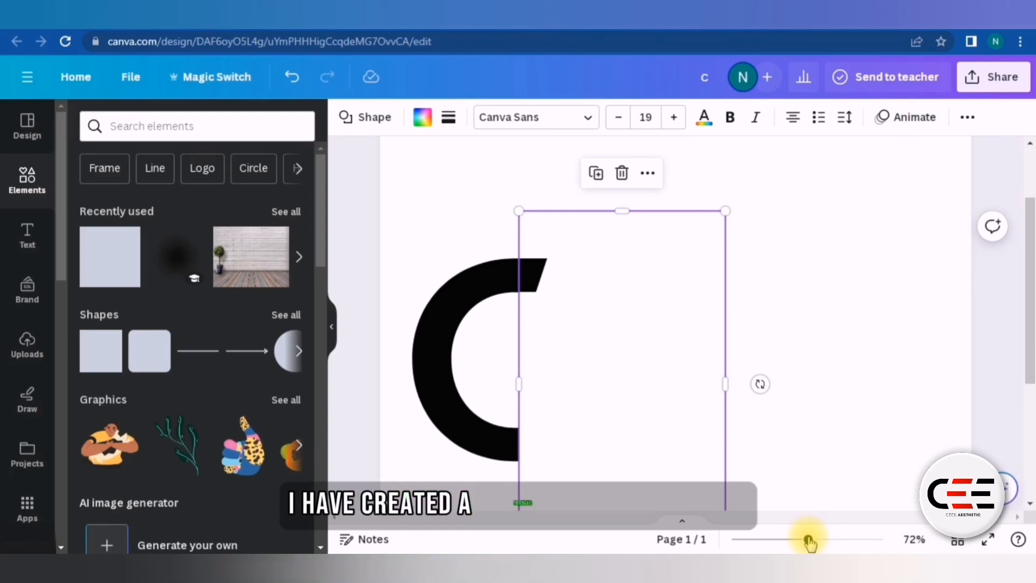
click(533, 268)
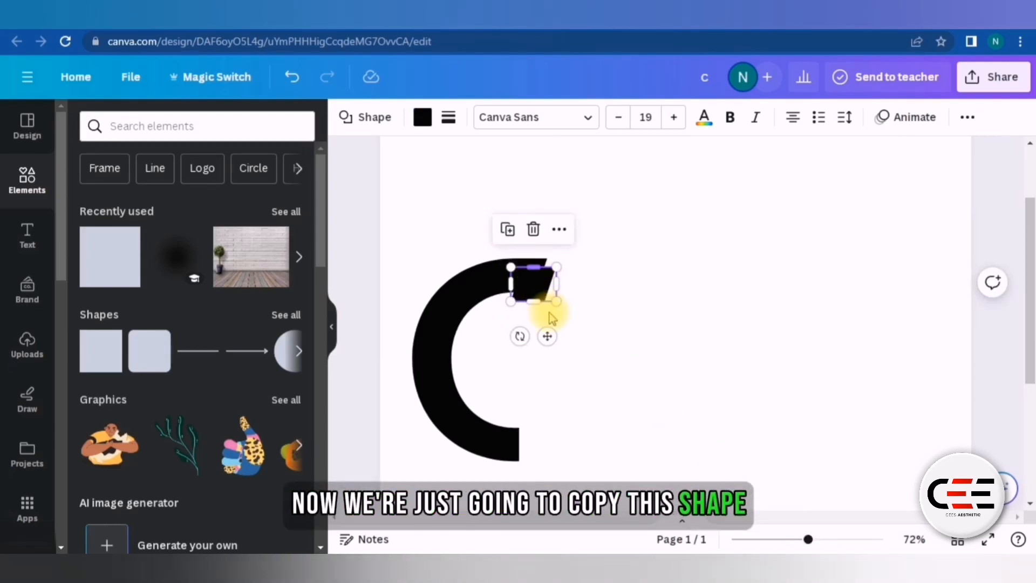
drag(533, 281, 560, 411)
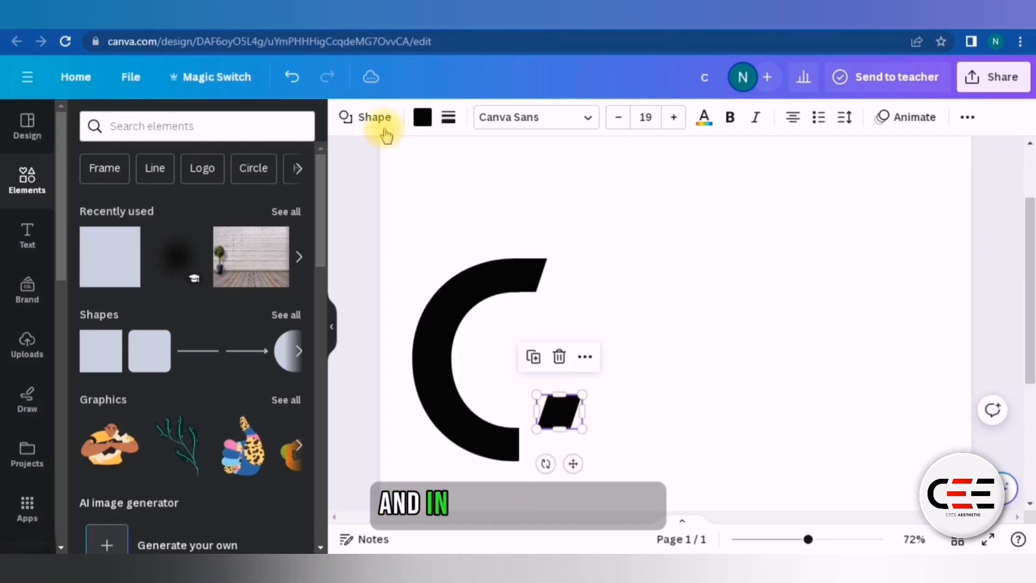
click(365, 117)
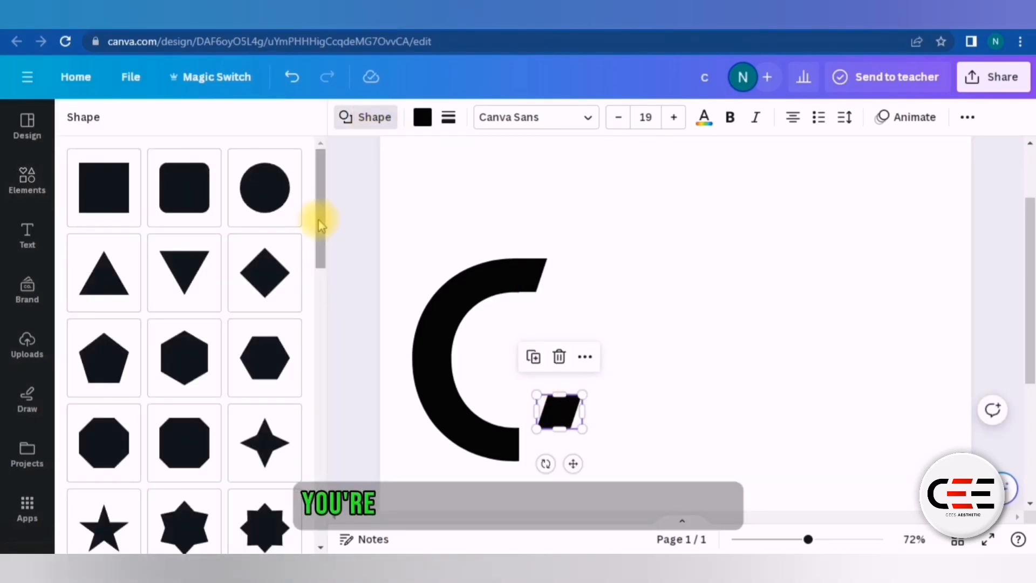
drag(319, 219, 322, 464)
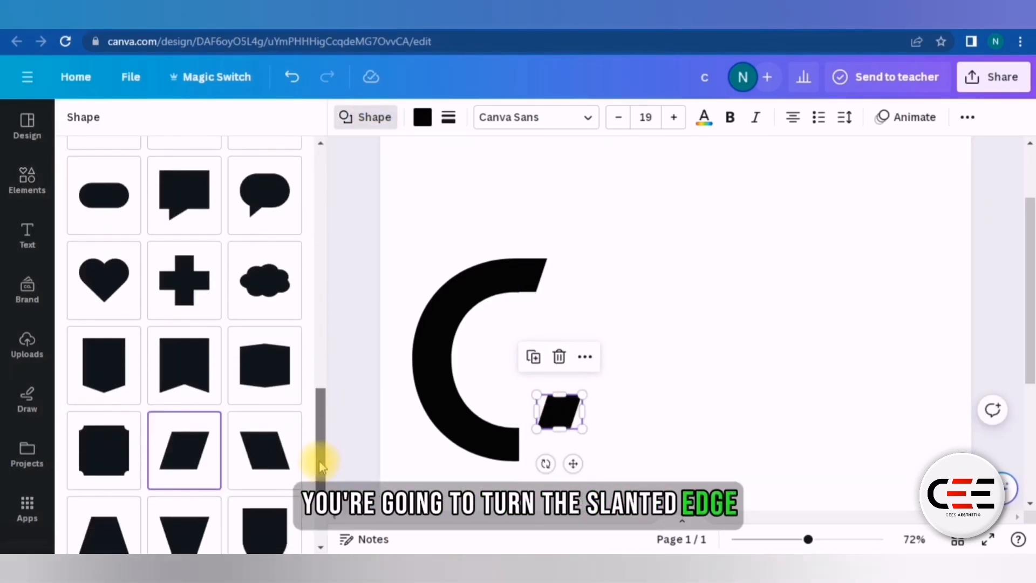
click(258, 446)
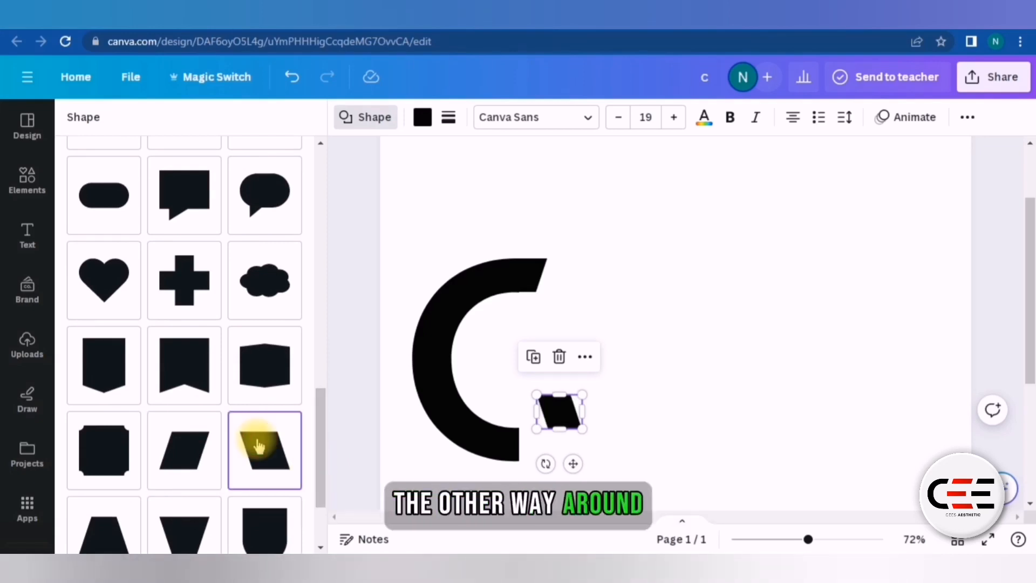
Fit the left-leaning parallelogram against the C's cut lower end, lining up its slanted tip with the upper one
drag(809, 539, 836, 540)
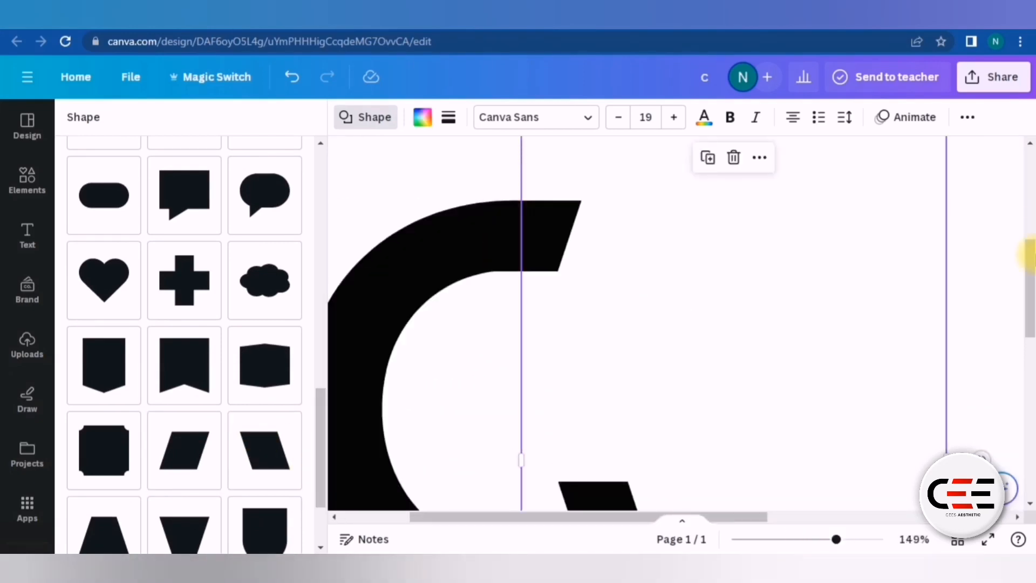
scroll(620, 335, down, 3)
drag(609, 331, 558, 401)
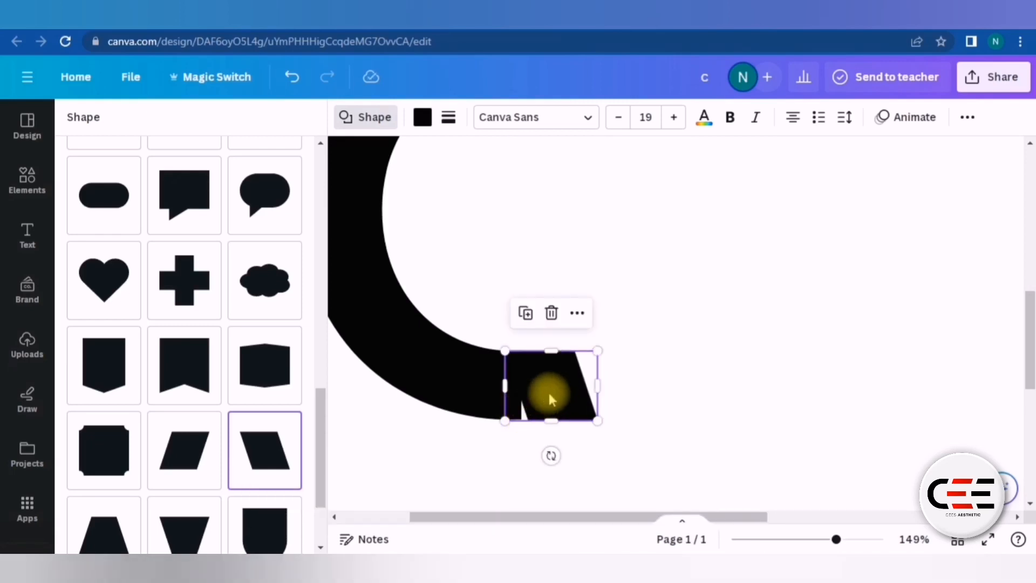
scroll(551, 399, down, 5)
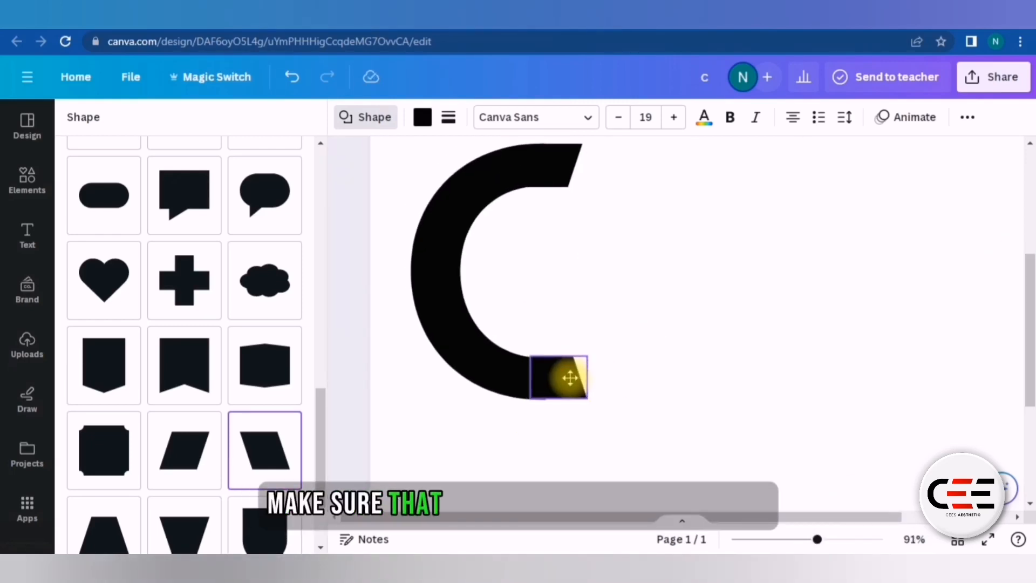
drag(570, 377, 564, 378)
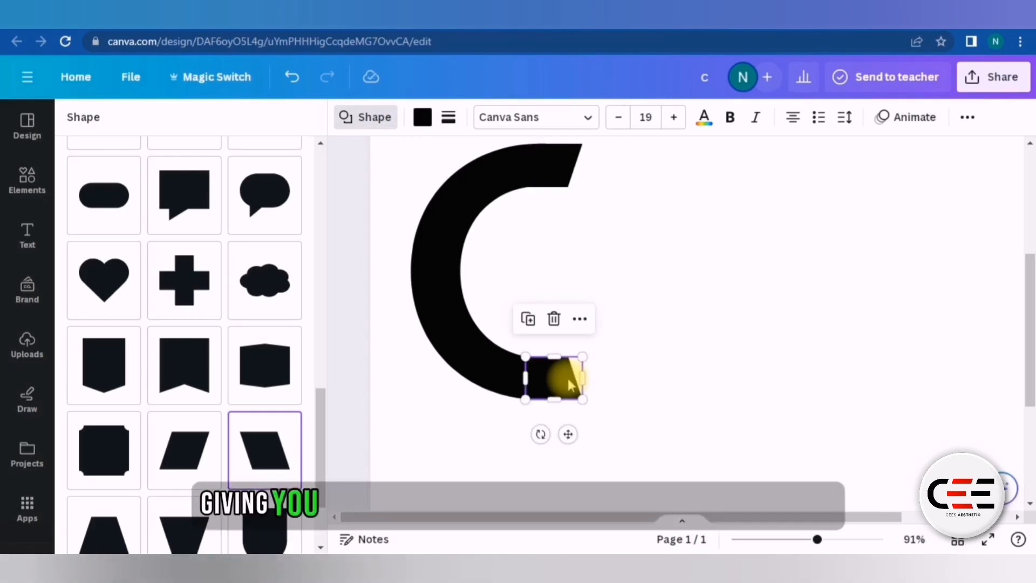
click(658, 394)
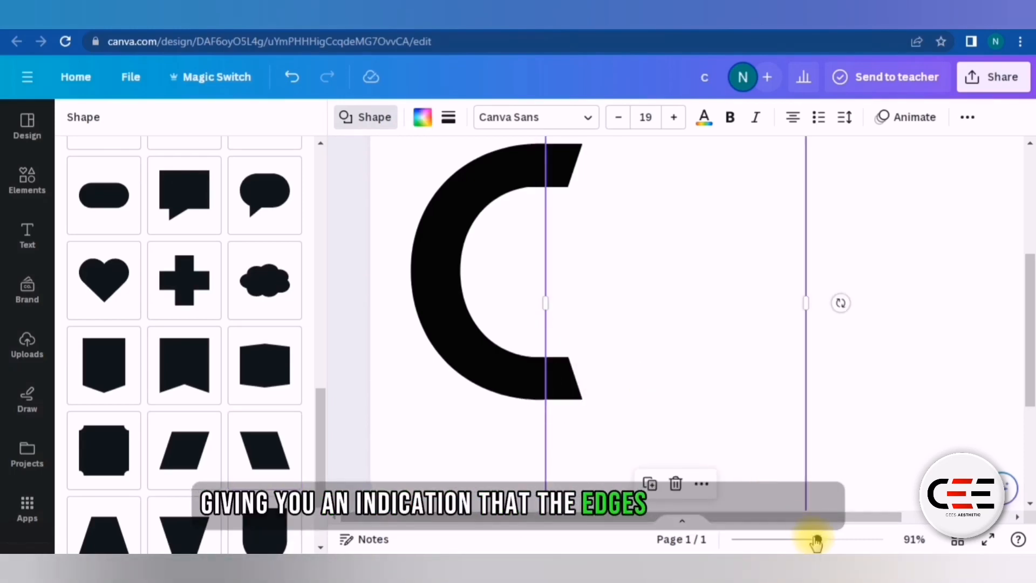
Duplicate the letter C, place the copy beside the original and replace its text with E
drag(818, 540, 798, 539)
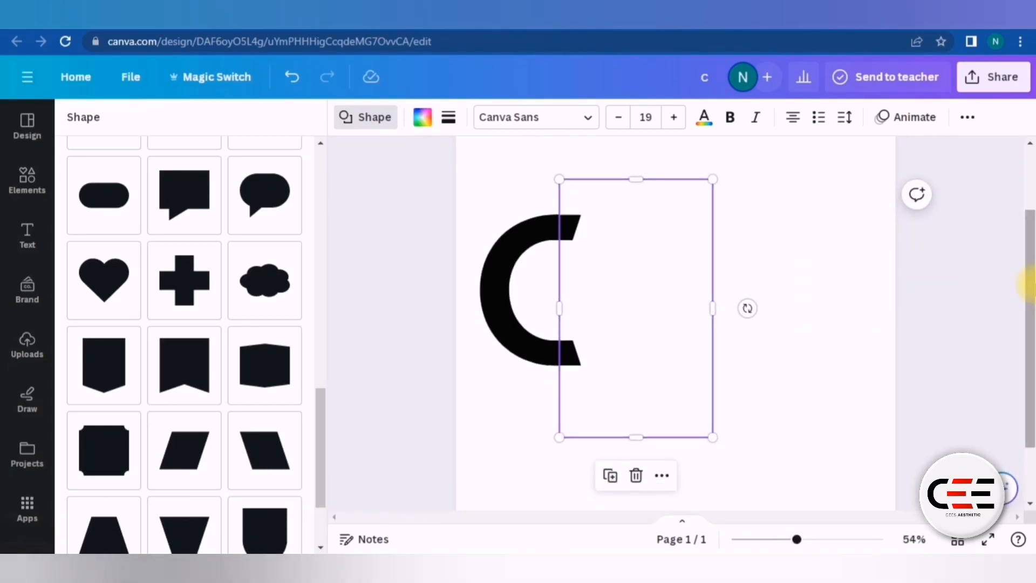
scroll(594, 250, up, 2)
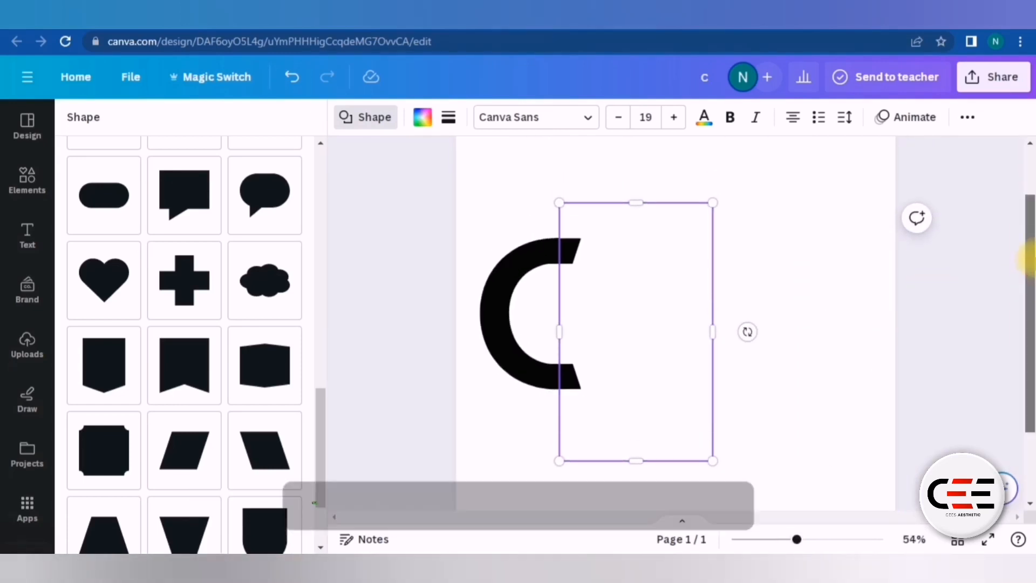
click(491, 313)
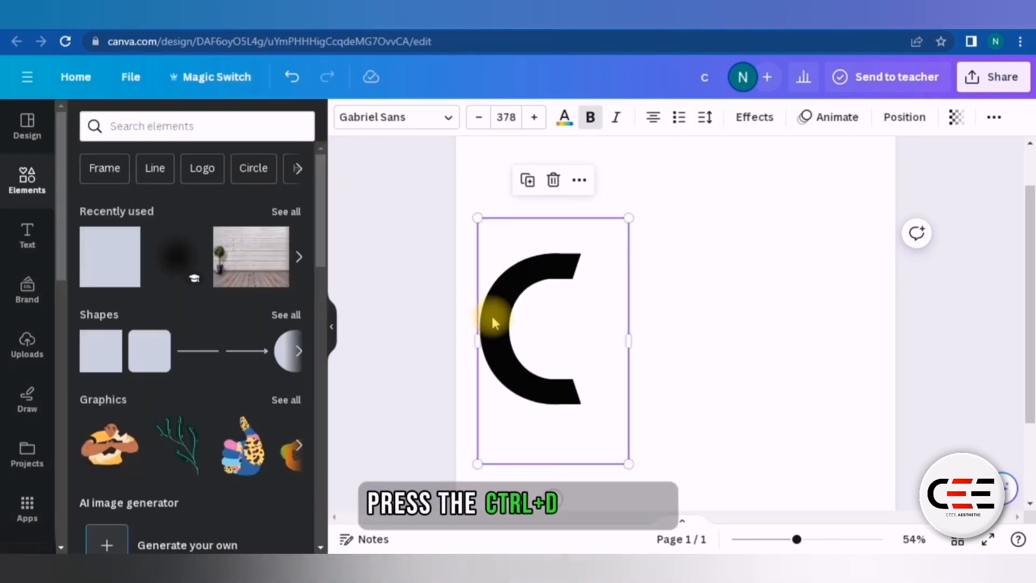
key(ctrl+d)
drag(578, 312, 708, 288)
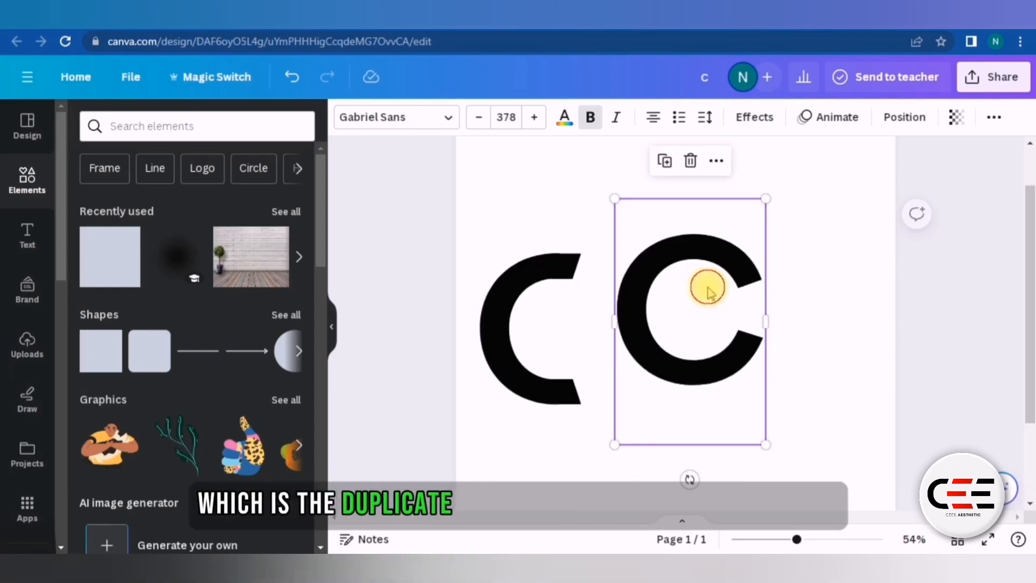
double_click(707, 290)
text(E)
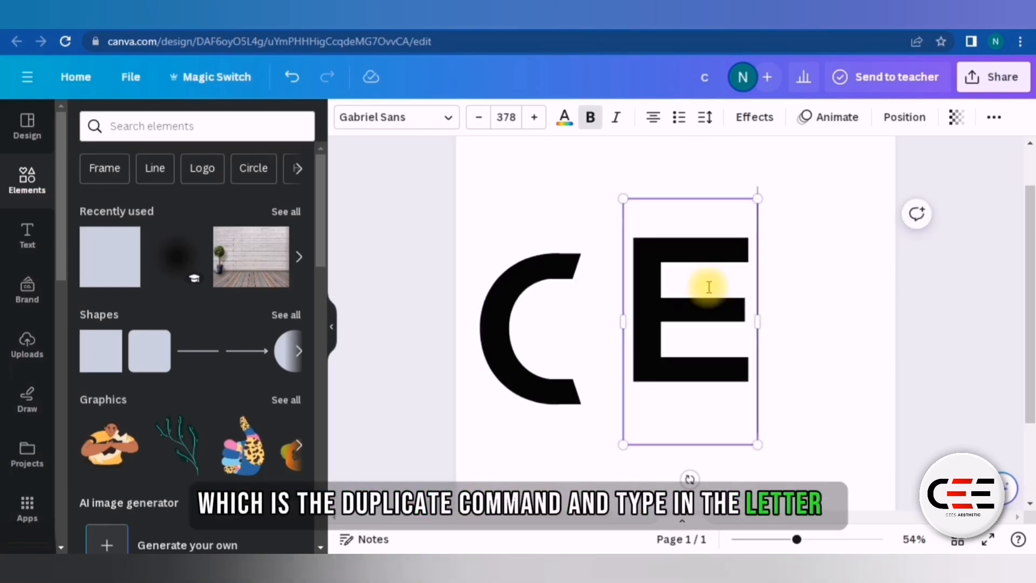
Move the E next to the C and enlarge it to font size 396 to match the C's height
drag(683, 314, 651, 330)
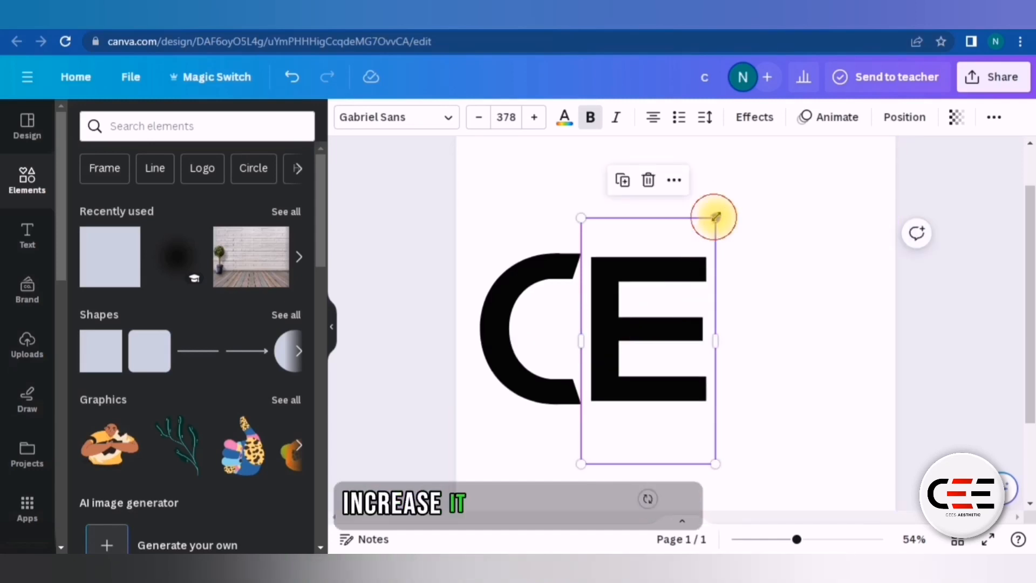
drag(715, 218, 722, 213)
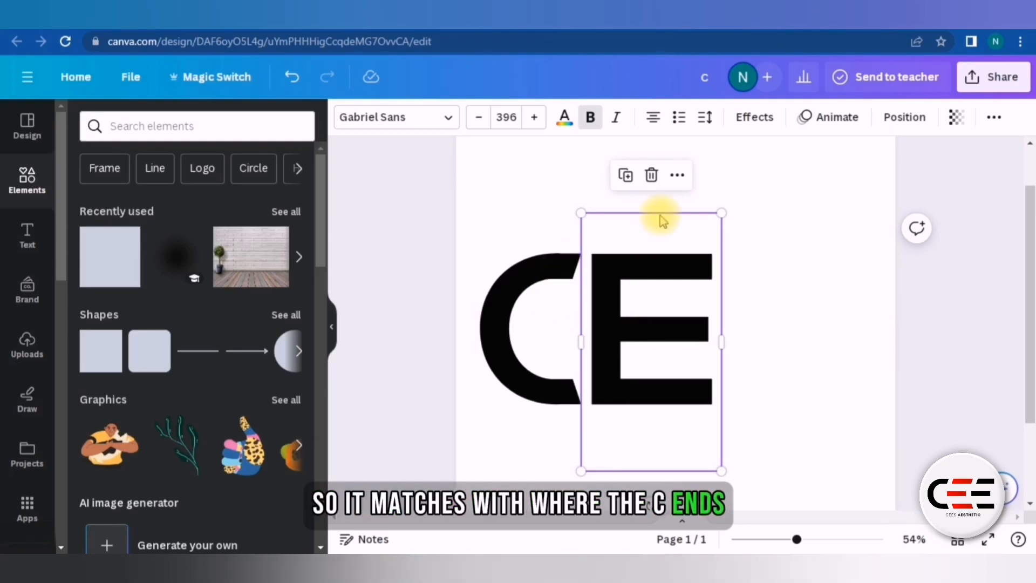
click(567, 260)
click(696, 214)
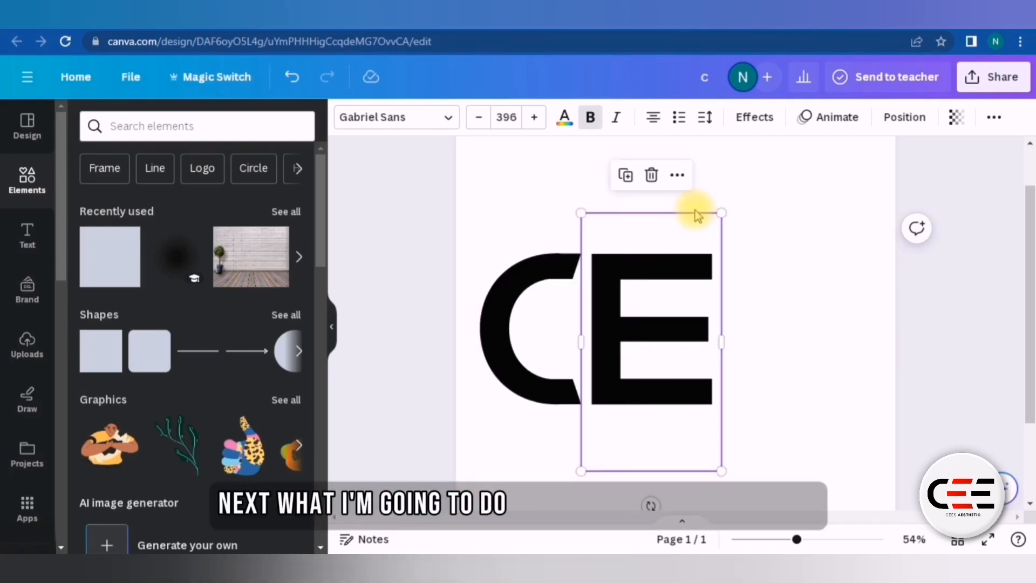
Duplicate the white square and flatten the copy into a strip hiding the E's stem between its upper and middle bars
click(902, 119)
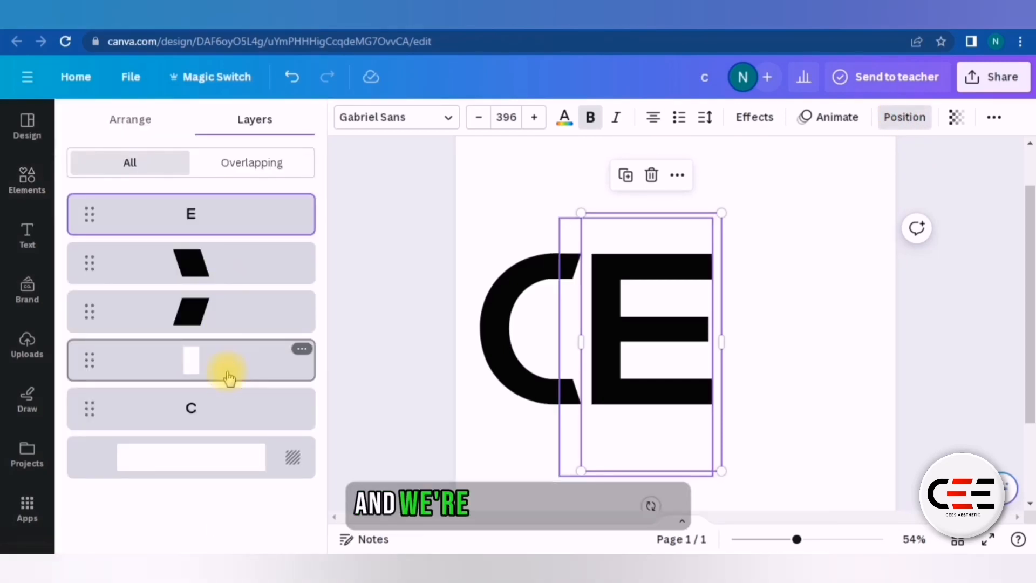
click(229, 378)
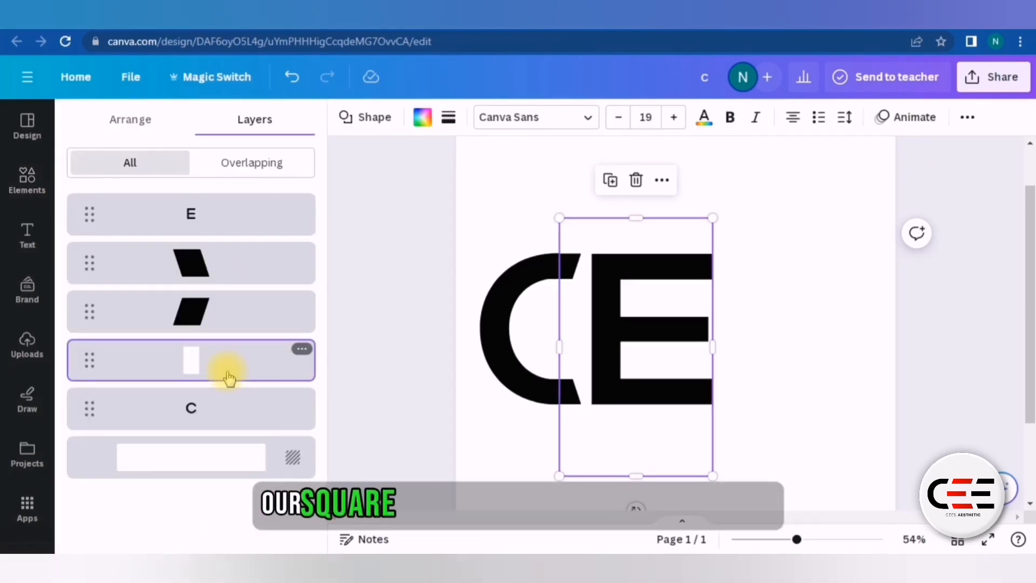
key(ctrl+d)
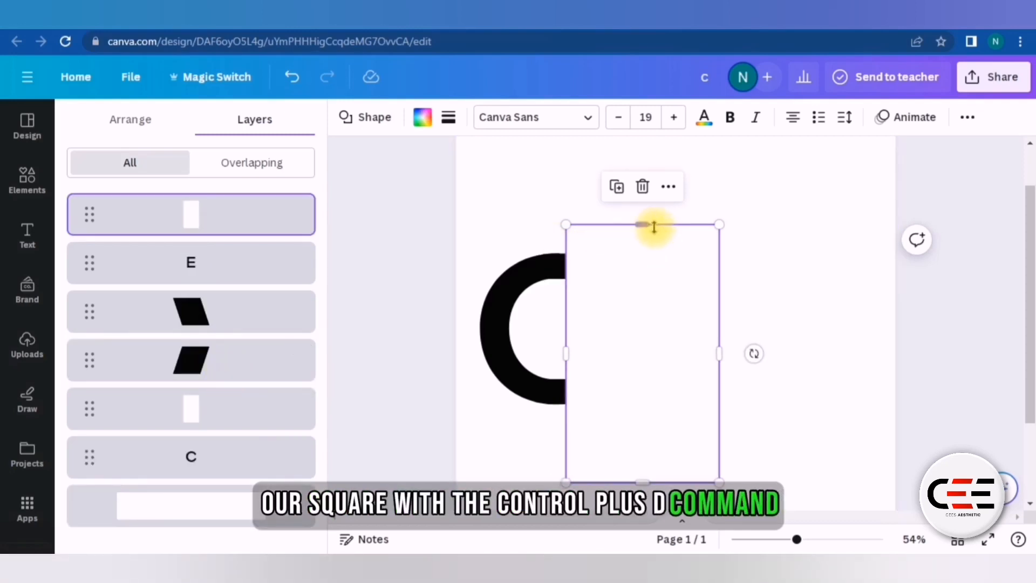
drag(652, 225, 655, 285)
drag(651, 470, 664, 316)
Duplicate the white strip and fit the copy between the E's middle and lower bars
drag(797, 539, 824, 540)
key(ctrl+d)
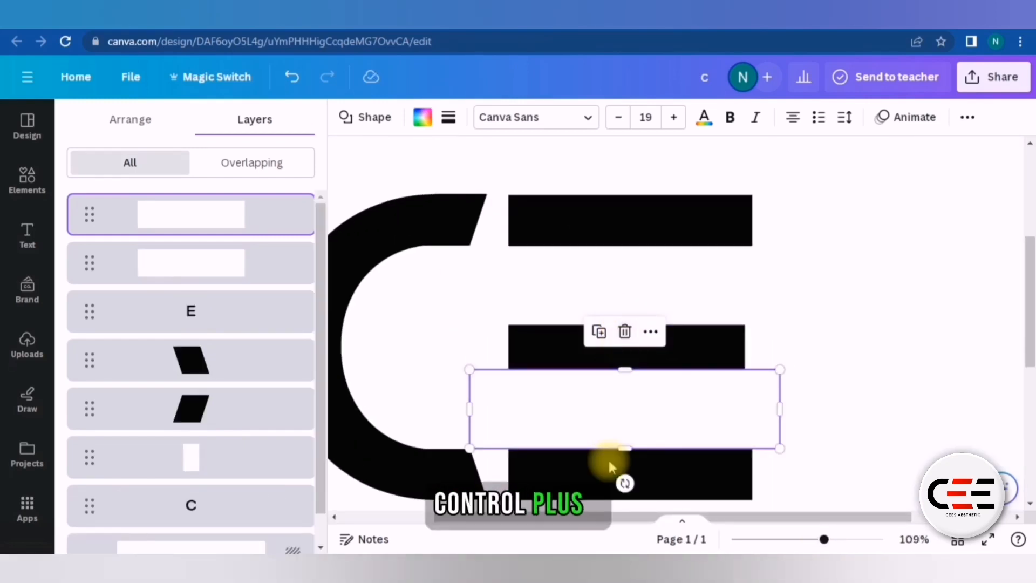
mouse_move(619, 370)
mouse_down()
mouse_move(620, 384)
mouse_move(620, 371)
mouse_up()
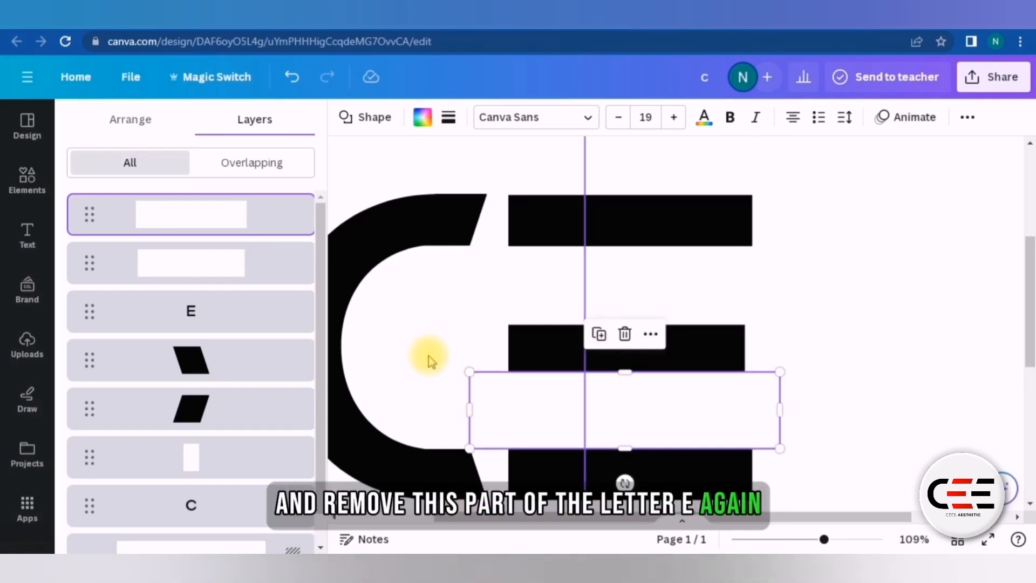
Duplicate the C's upper parallelogram, recolor the copy white (#ffffff) and place it over the start of the E's upper bar
click(457, 224)
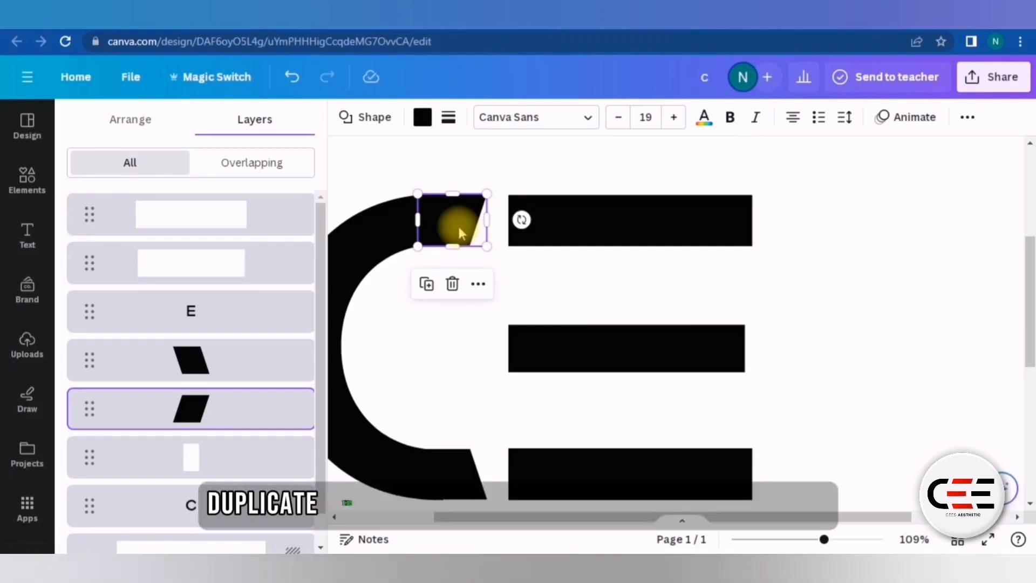
key(ctrl+d)
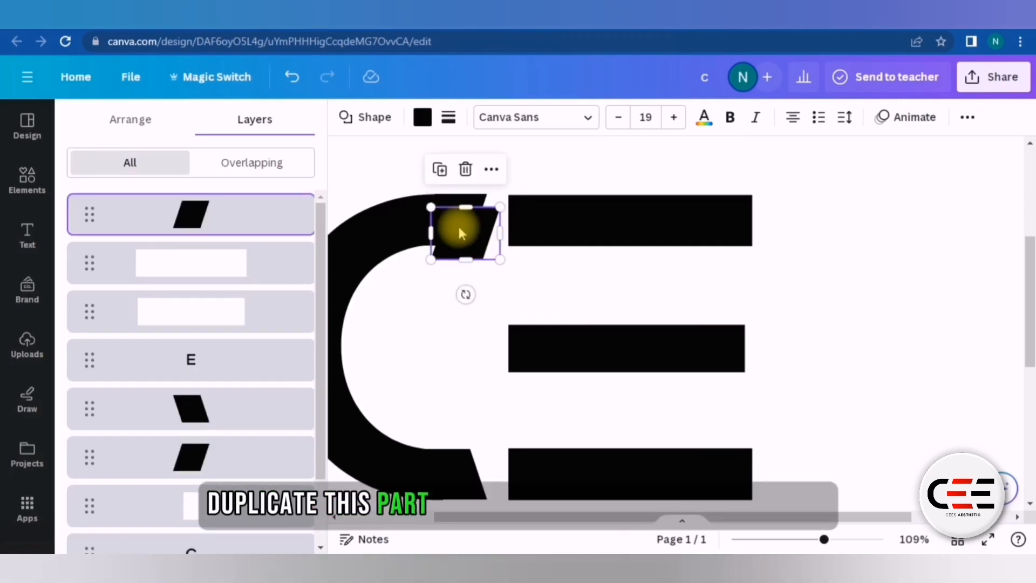
click(424, 117)
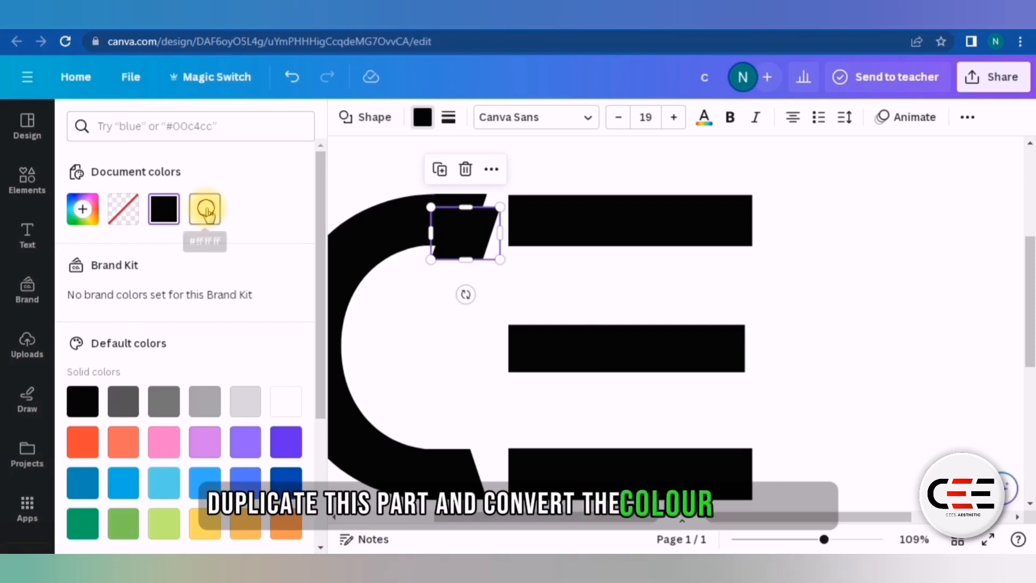
click(204, 208)
drag(468, 224, 523, 213)
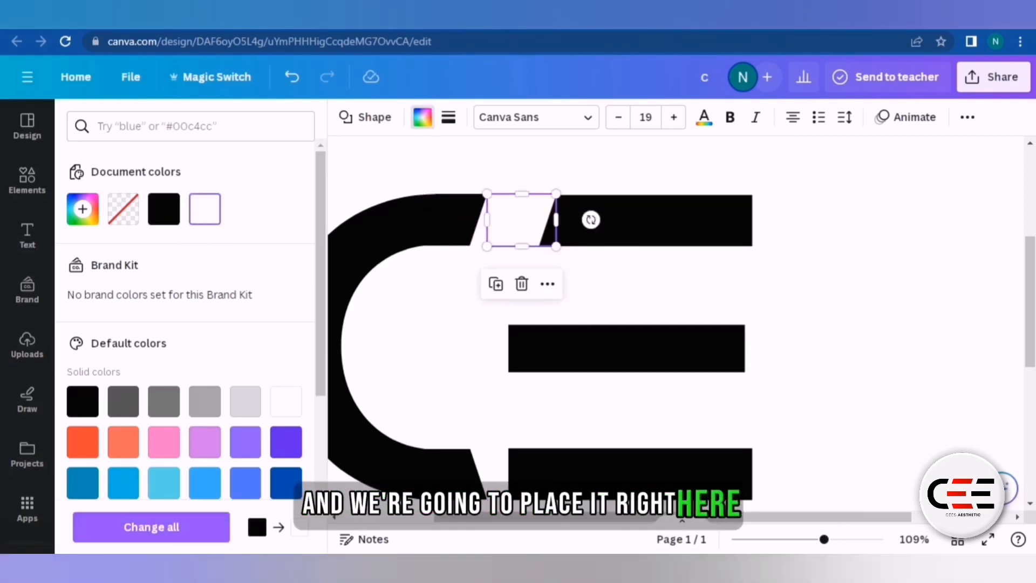
Duplicate the C's lower parallelogram, recolor the copy white and place it over the start of the E's lower bar
click(477, 467)
key(ctrl+d)
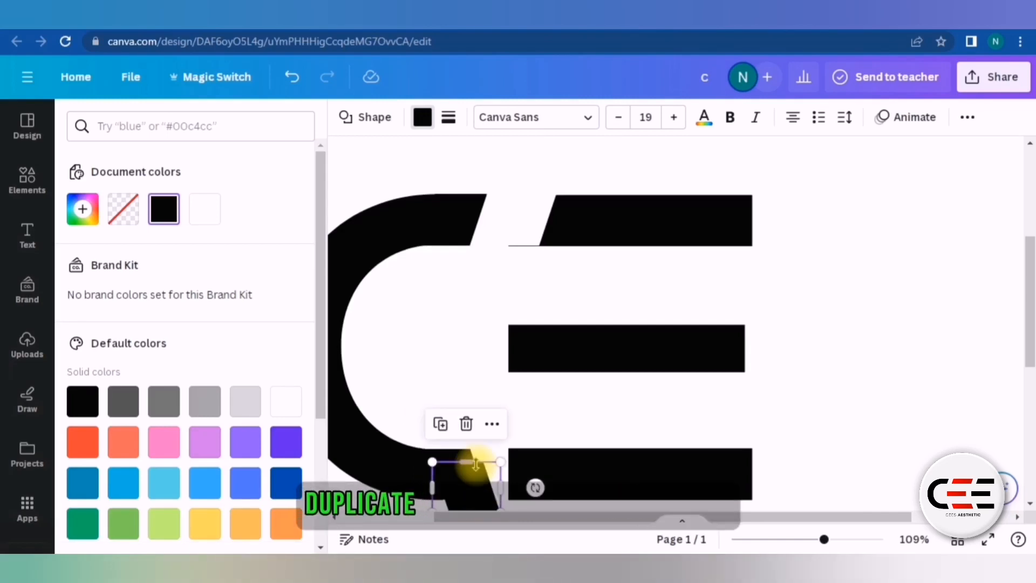
click(423, 117)
click(423, 118)
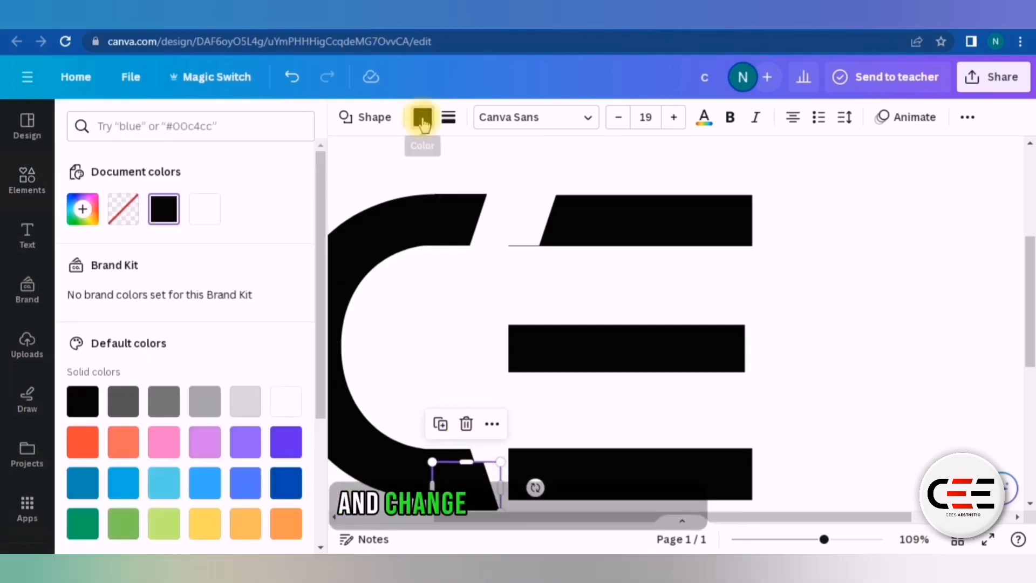
click(198, 226)
drag(463, 509, 491, 475)
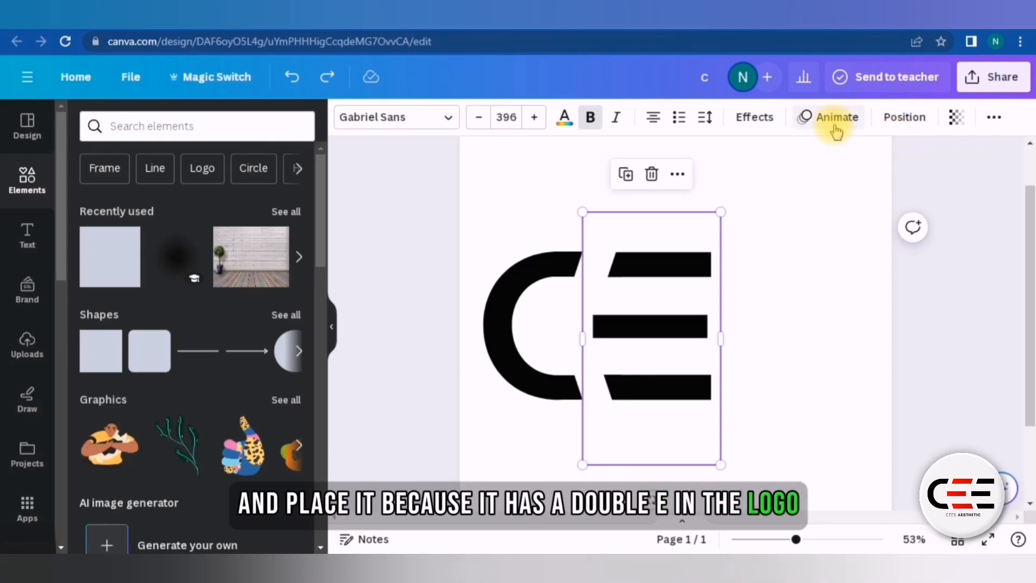
Group the E with its four white masking shapes, duplicate the group and place the copy beside the first E
click(898, 130)
shift+click(247, 363)
shift+click(254, 263)
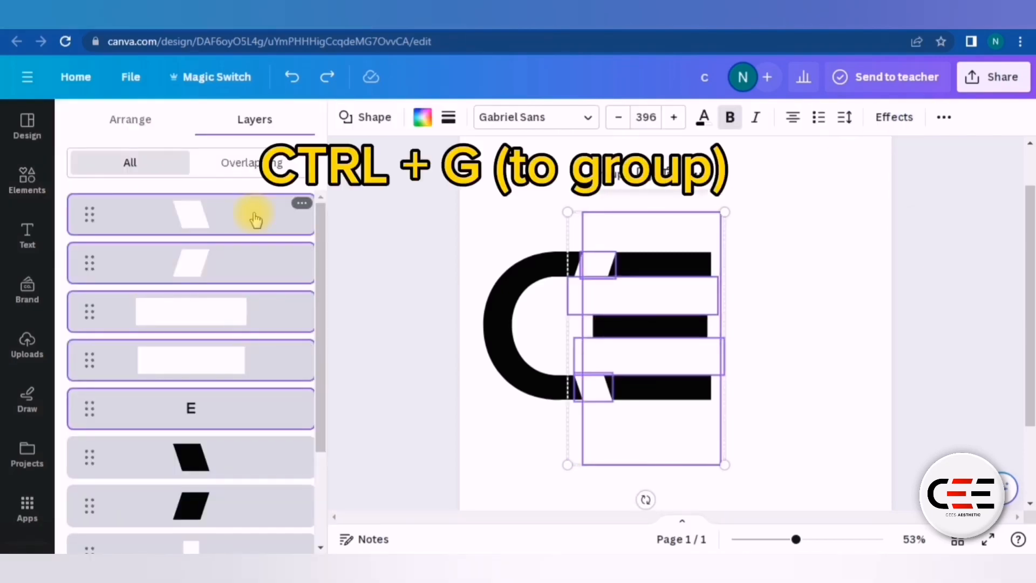
key(ctrl+g)
key(ctrl+d)
drag(671, 342, 758, 336)
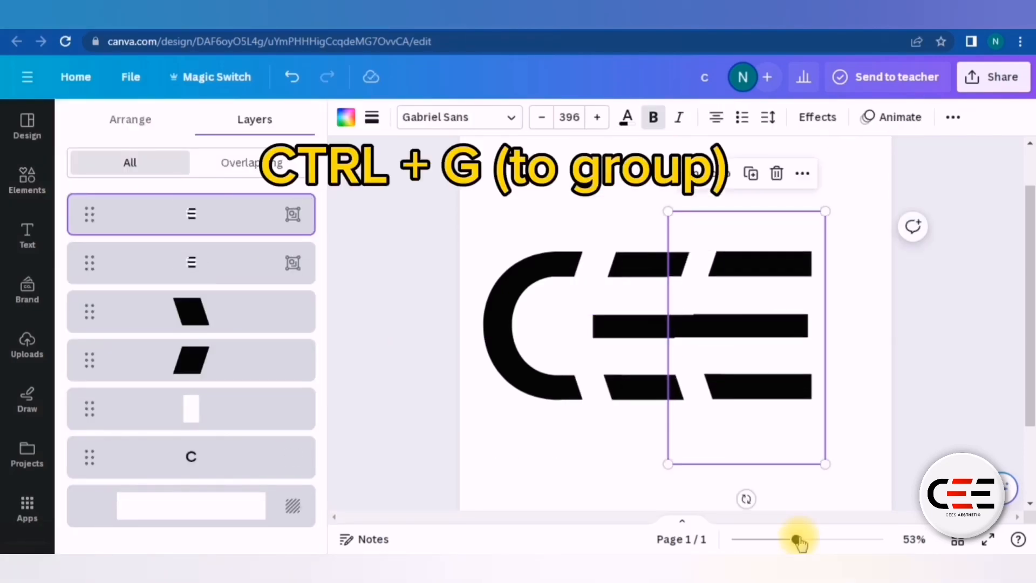
drag(797, 540, 808, 539)
click(758, 190)
click(721, 349)
click(721, 350)
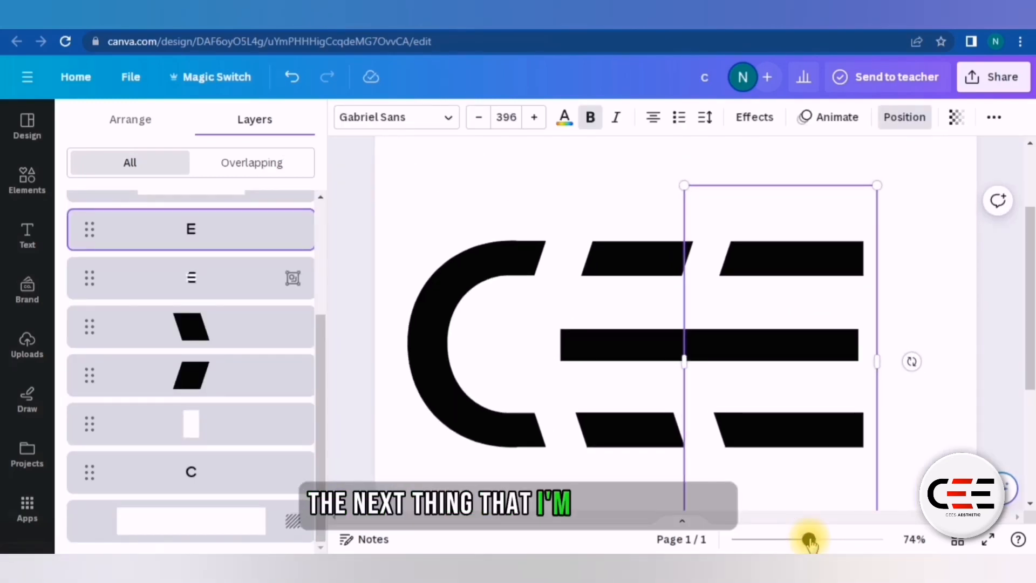
scroll(674, 335, up, 2)
scroll(341, 460, down, 2)
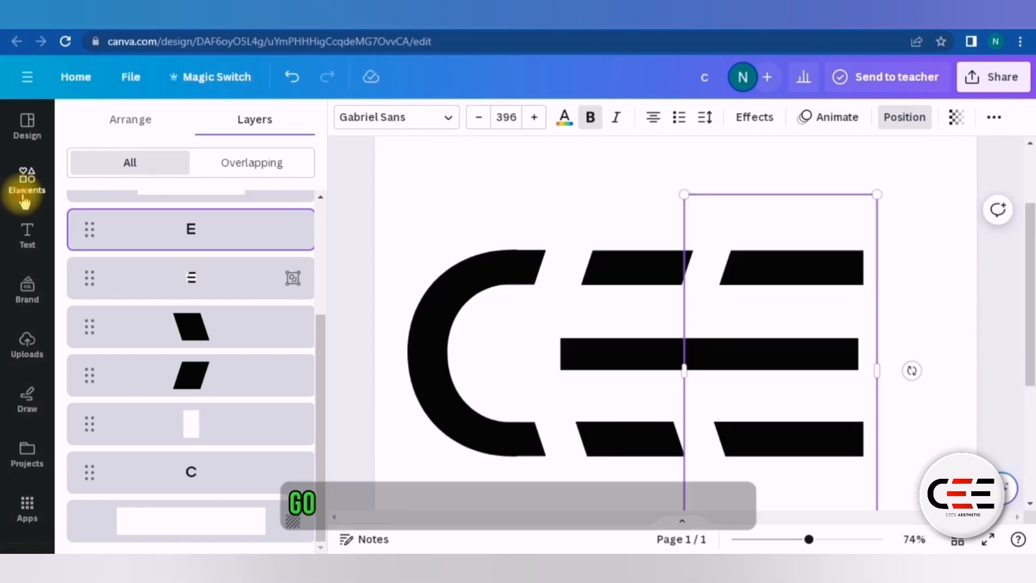
Add a black rectangle over the first E's middle bar, extend it toward the C, and place a duplicate over the second E's middle bar
click(27, 183)
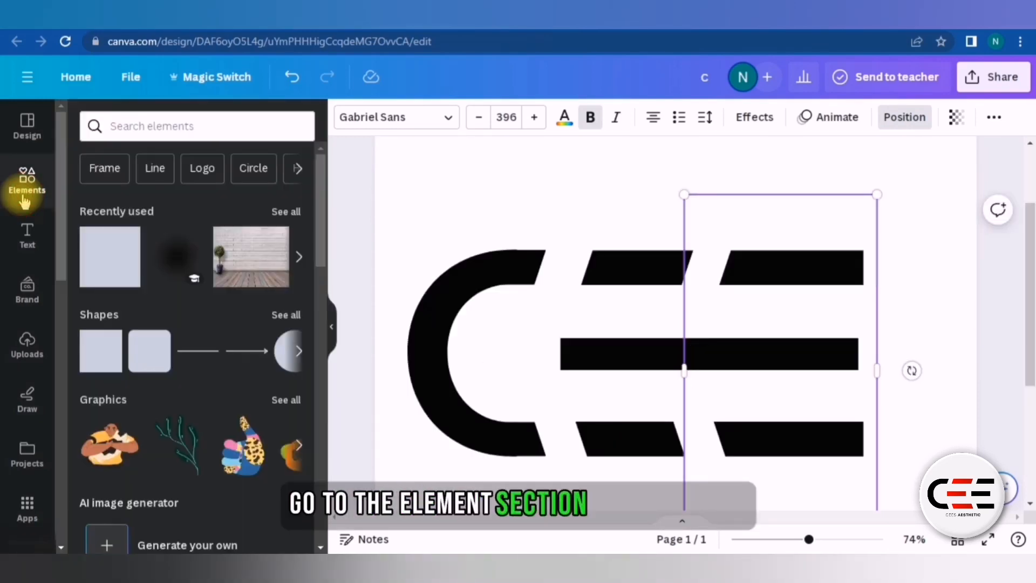
click(103, 291)
drag(678, 278, 678, 371)
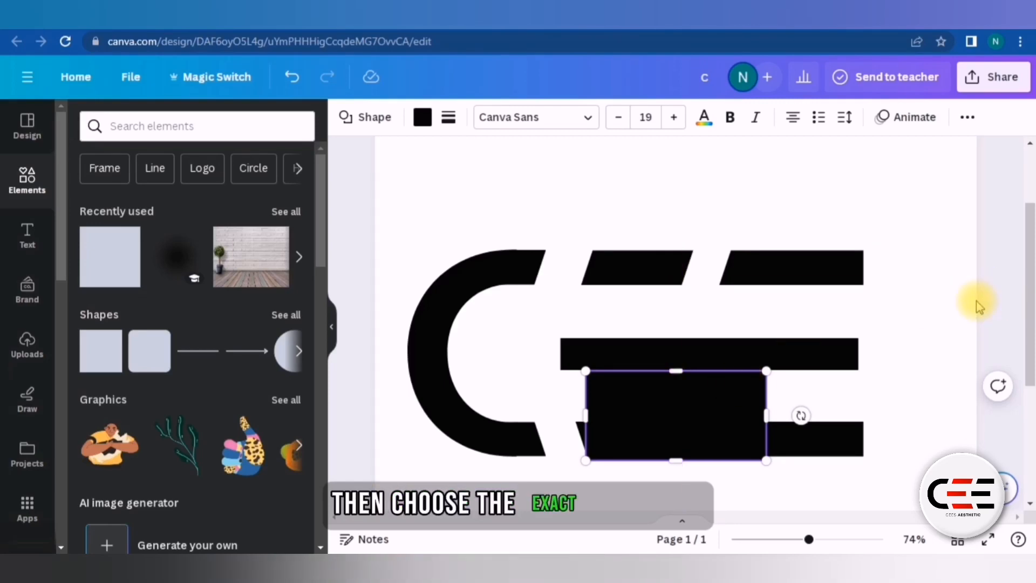
drag(694, 428, 672, 353)
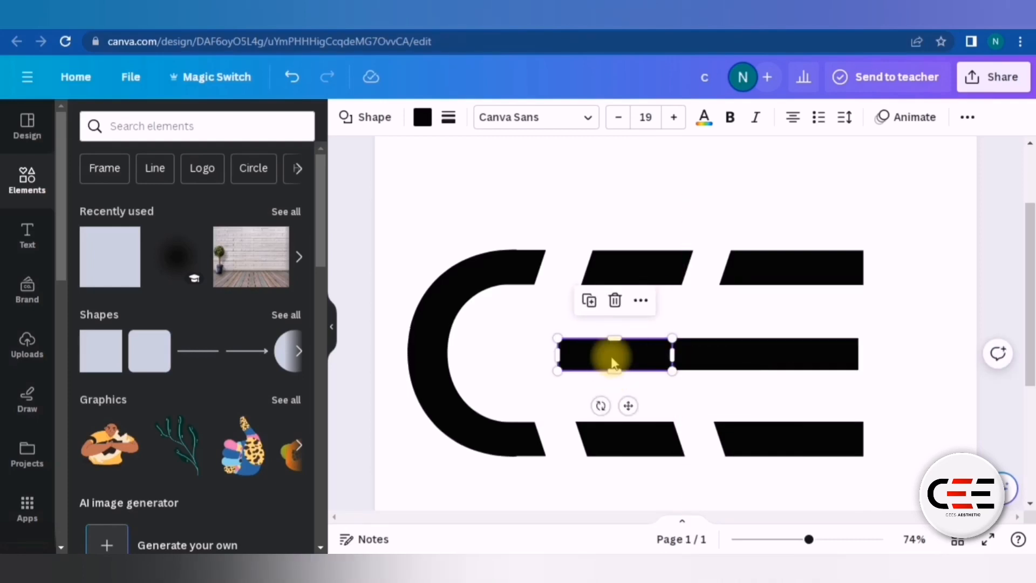
drag(558, 354, 547, 355)
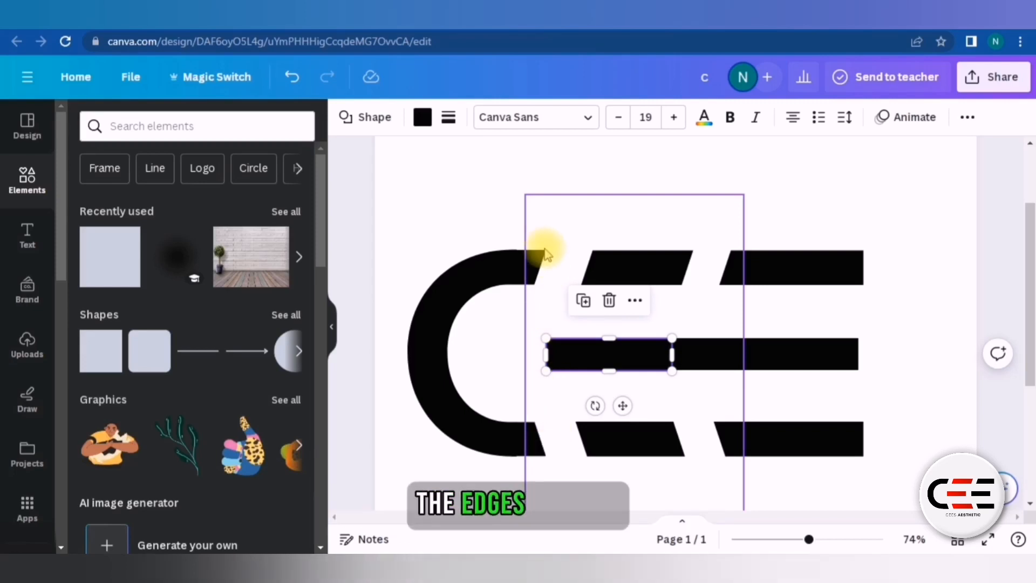
key(ctrl+d)
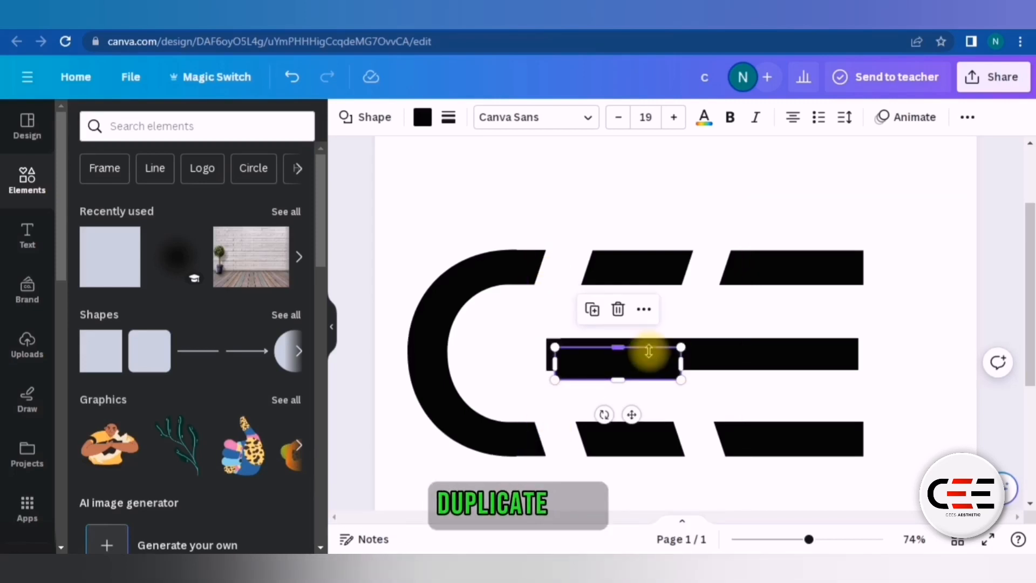
drag(654, 371, 804, 360)
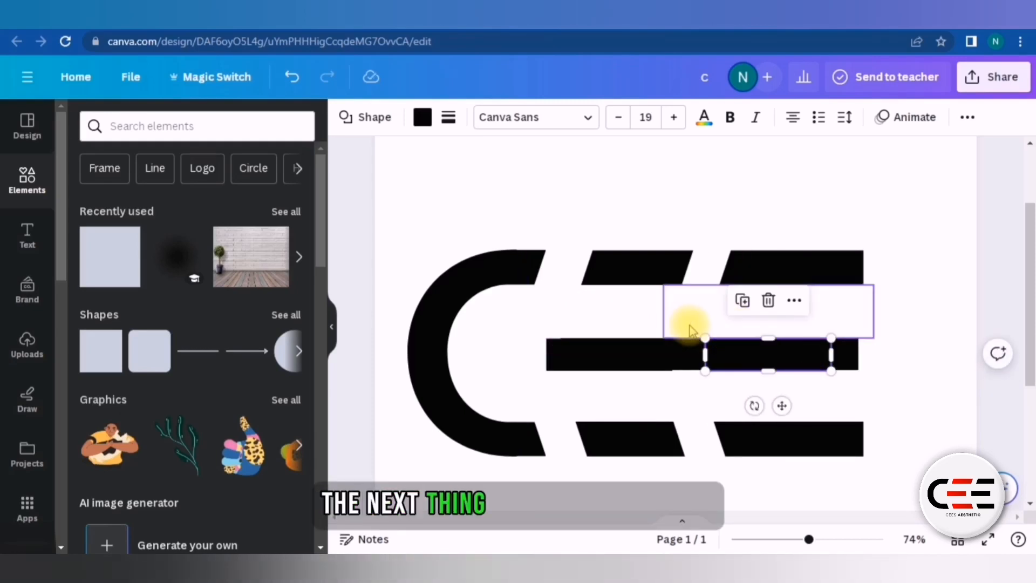
Stretch the white strip between the second E's bars down and toward the C so it masks the original middle bars behind the new ones
click(691, 329)
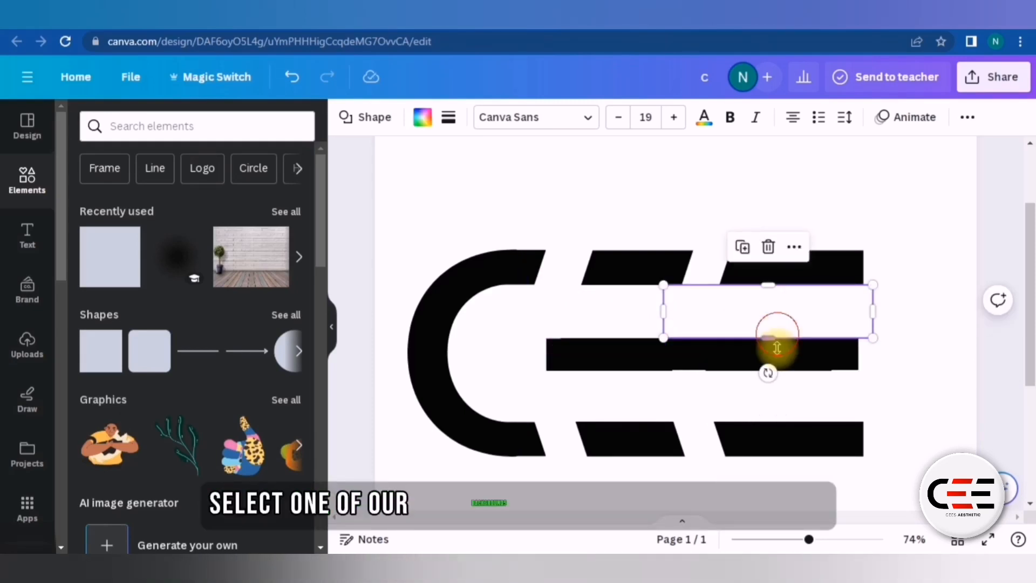
drag(777, 349, 778, 383)
drag(659, 340, 521, 344)
click(809, 480)
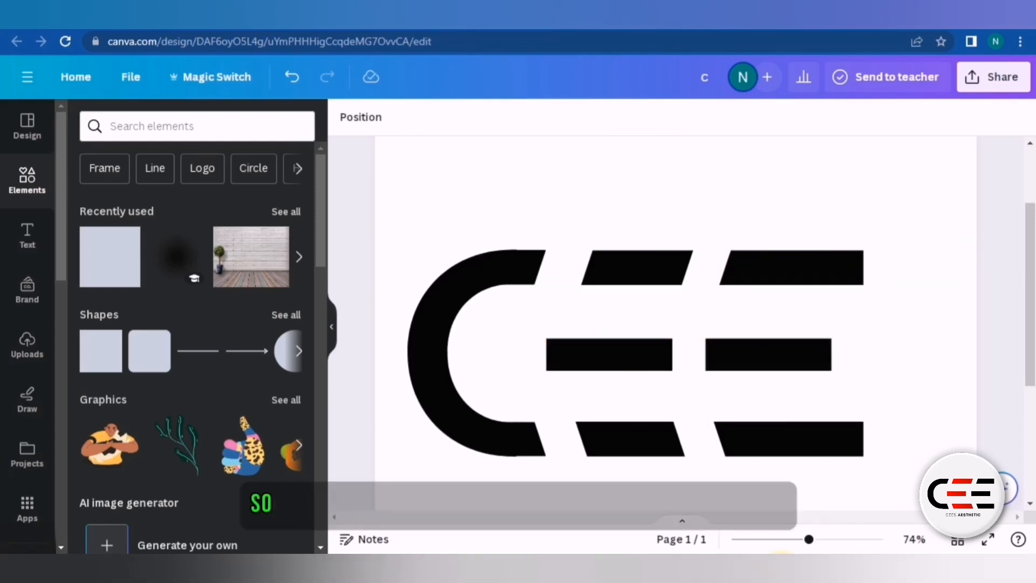
Duplicate the white box layer above the C and place the copy over the outer end of the second E to shorten its bars
drag(808, 540, 795, 539)
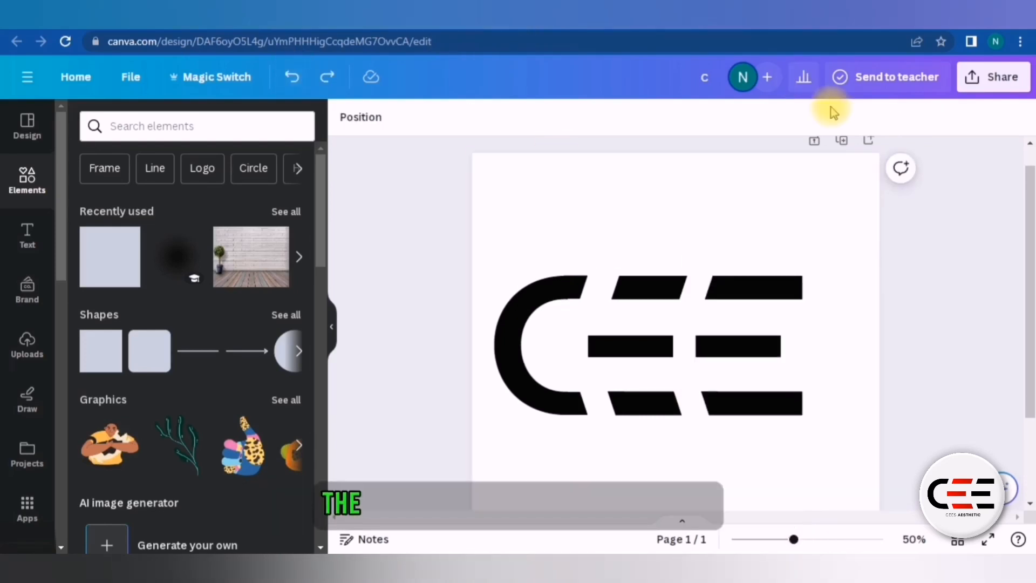
click(746, 242)
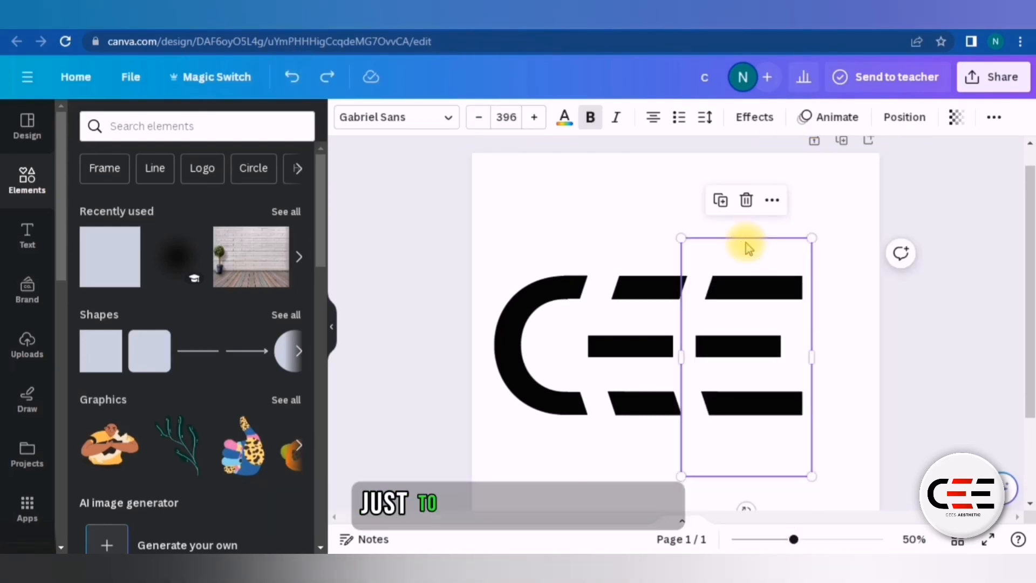
click(916, 130)
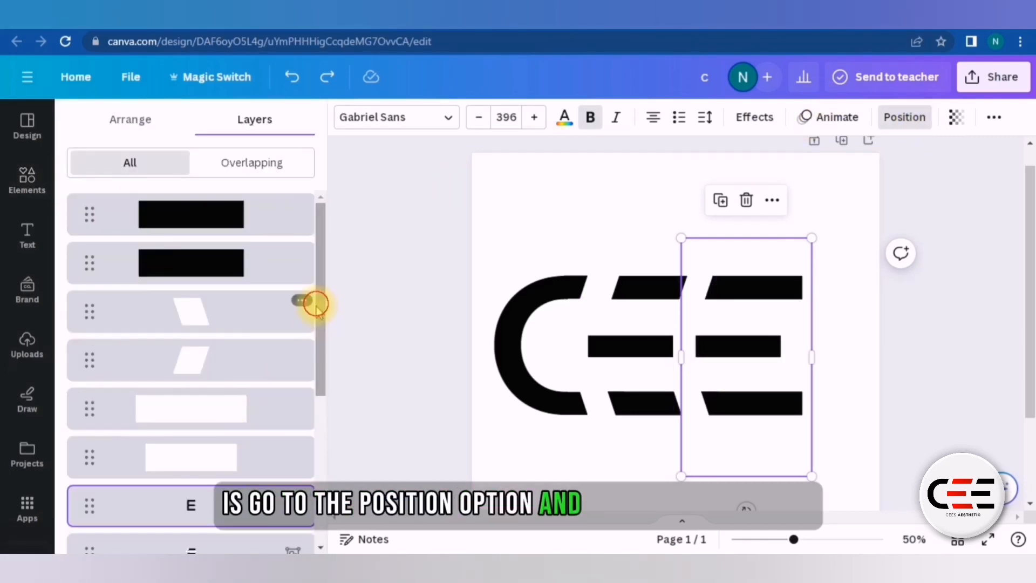
drag(319, 303, 318, 428)
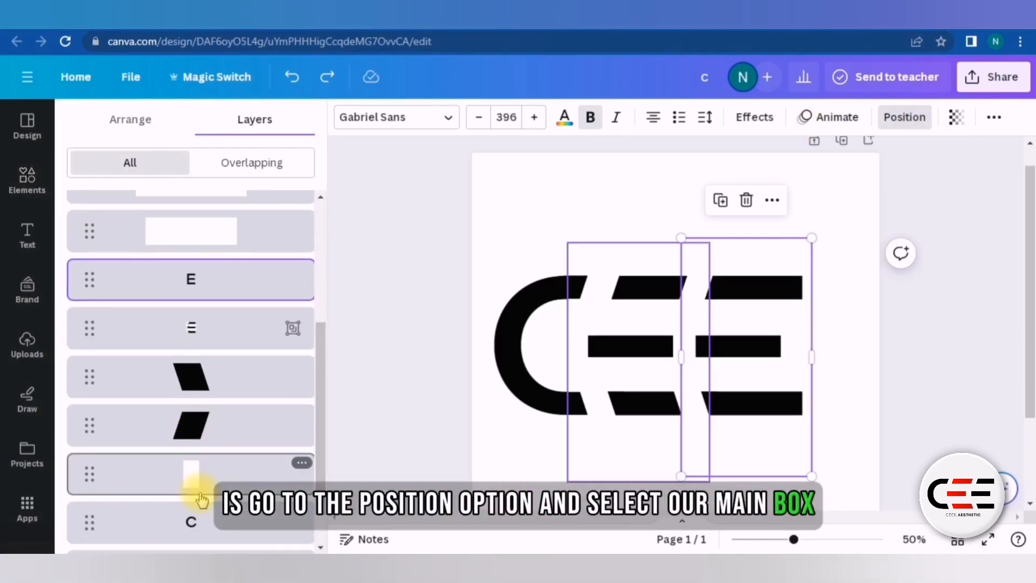
click(201, 499)
key(ctrl+d)
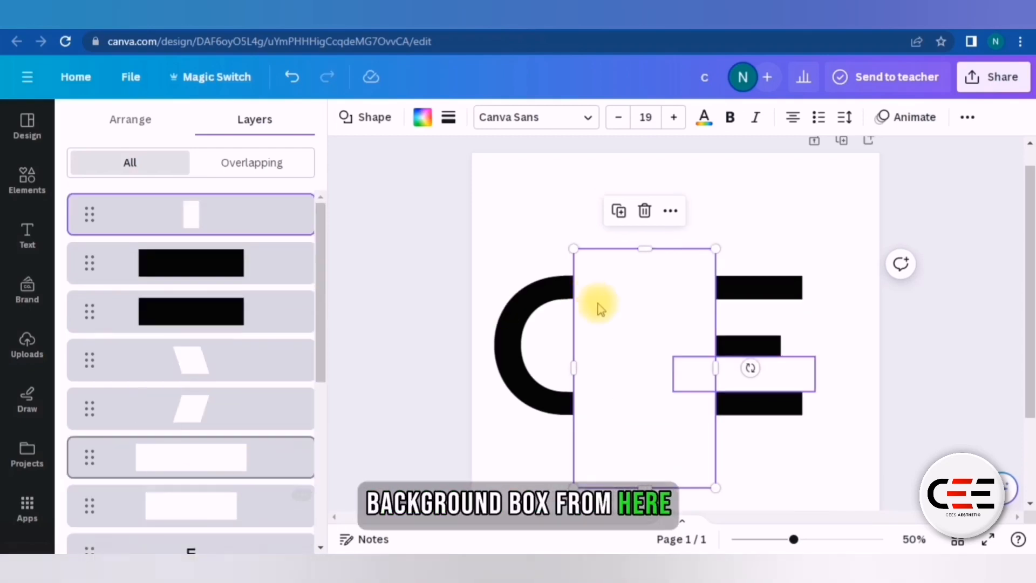
drag(650, 303, 870, 280)
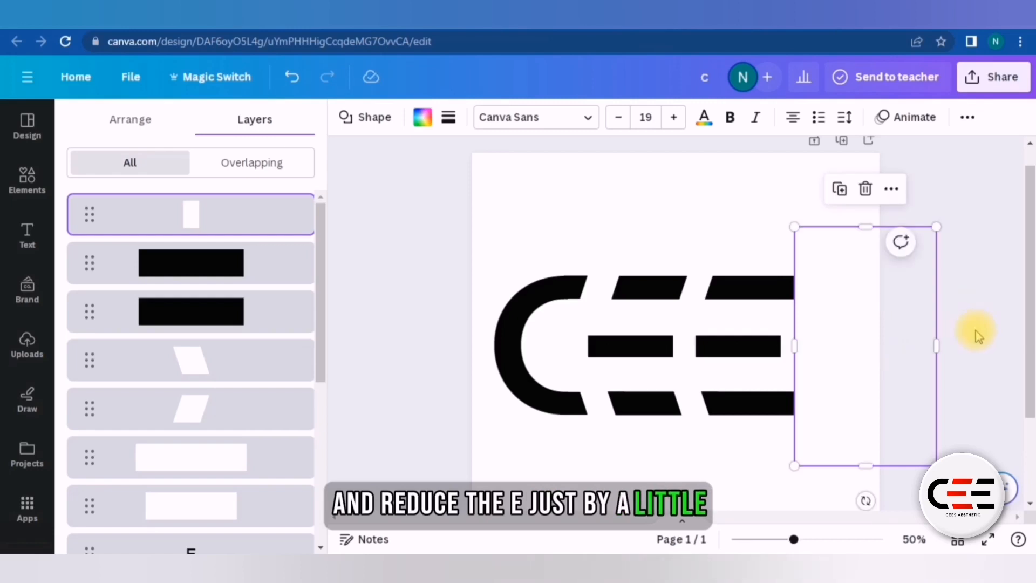
Select every logo element and shift them together to centre the lettering on the page
key(ctrl+a)
drag(791, 539, 780, 539)
drag(731, 316, 742, 316)
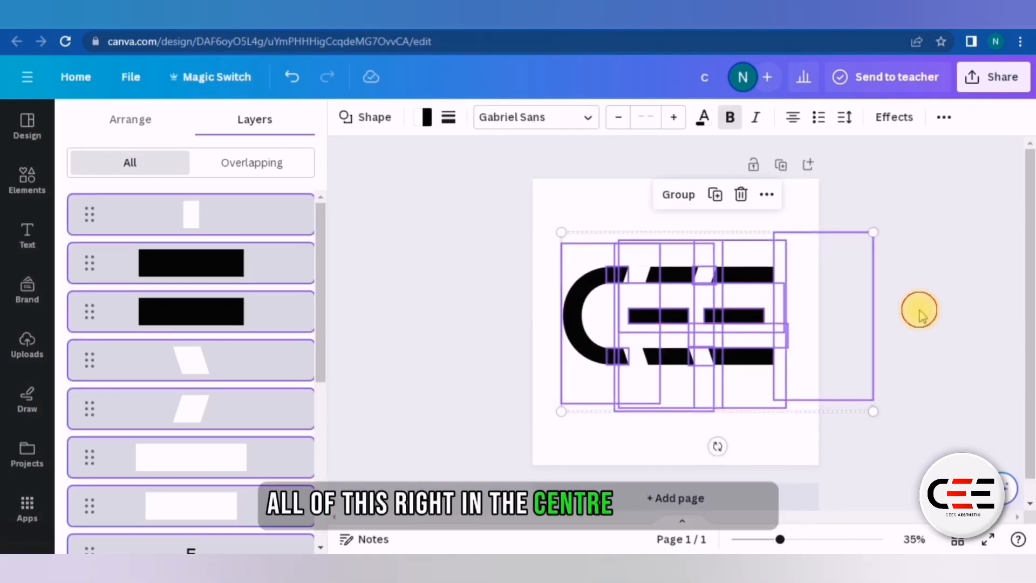
click(920, 311)
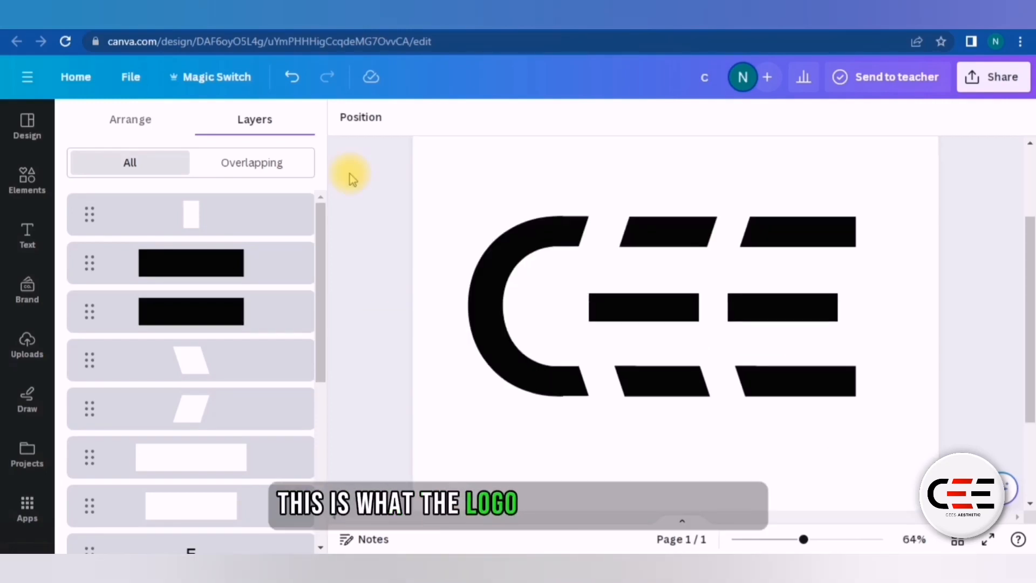
Fill the first E's middle bar with a linear gradient from #FF0000 to #BF0909
click(625, 323)
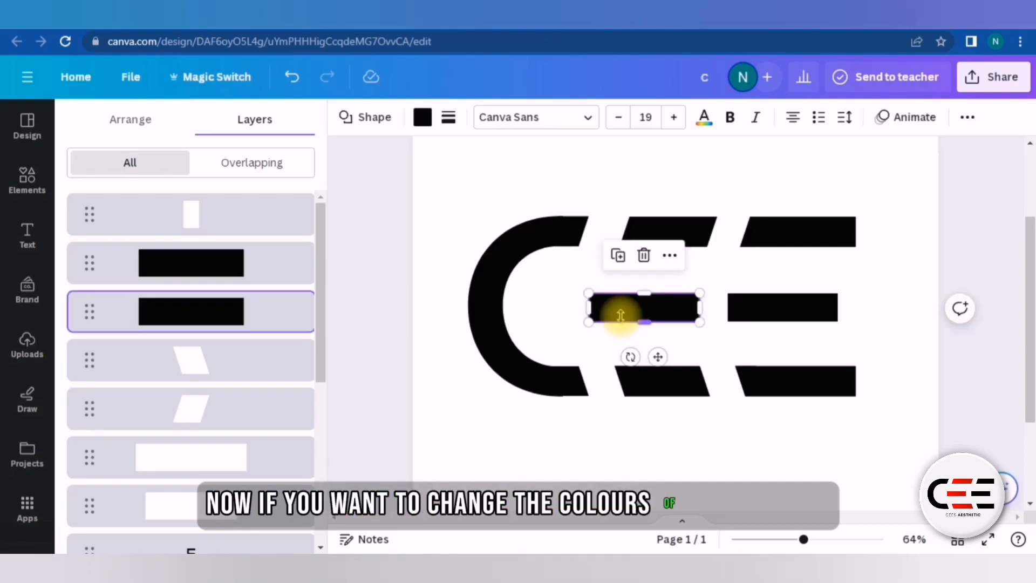
click(423, 117)
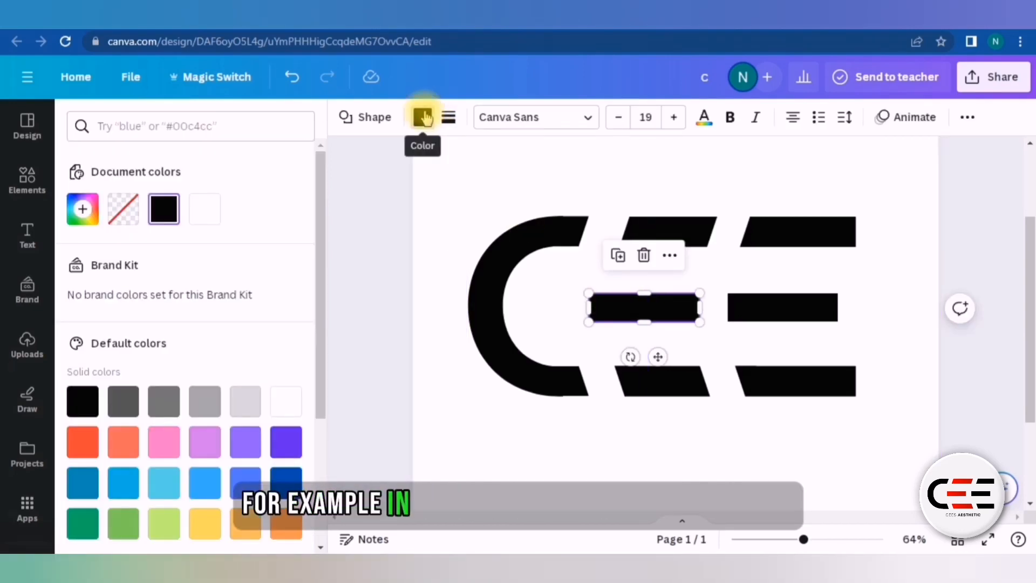
click(80, 214)
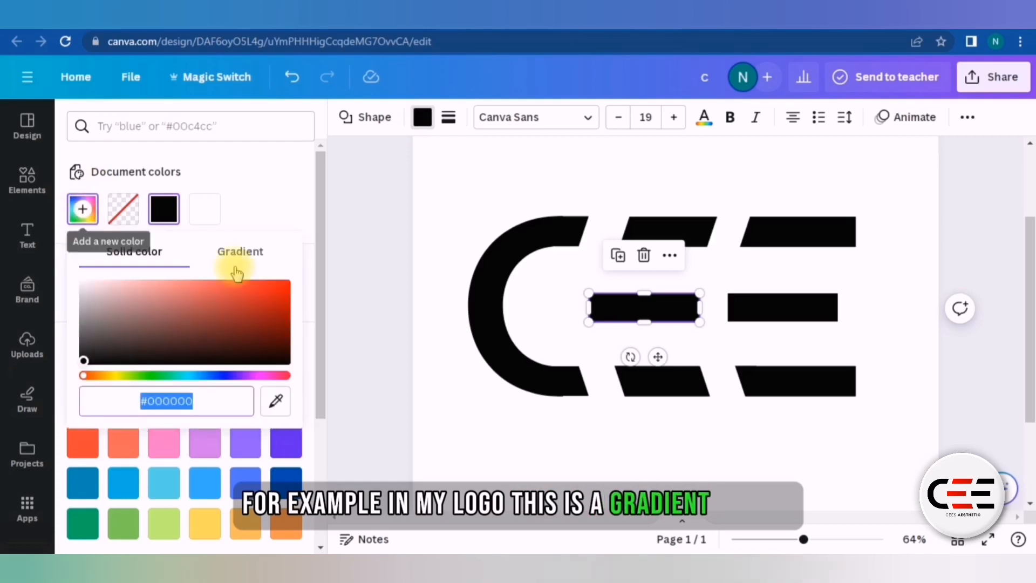
click(240, 251)
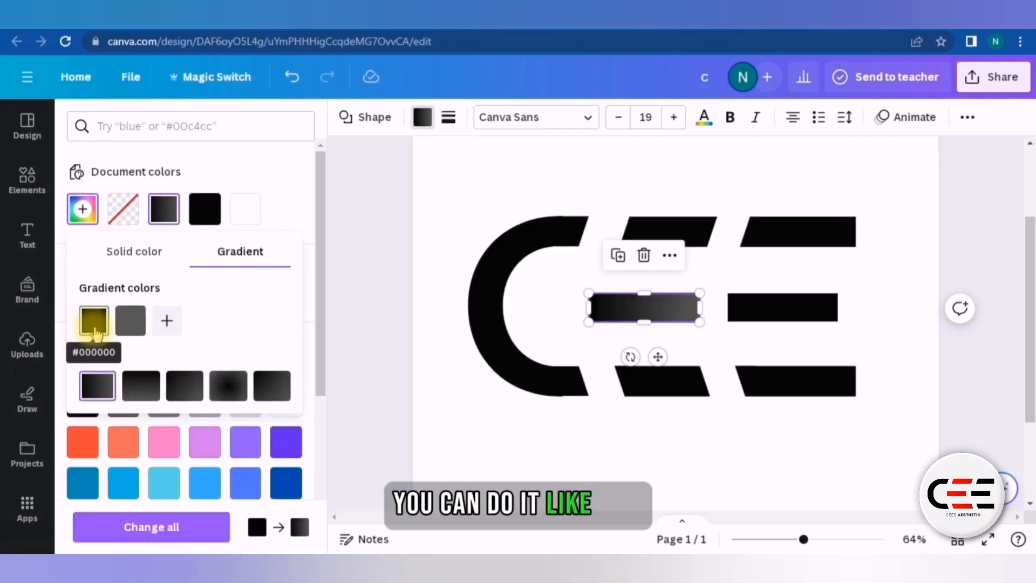
click(84, 331)
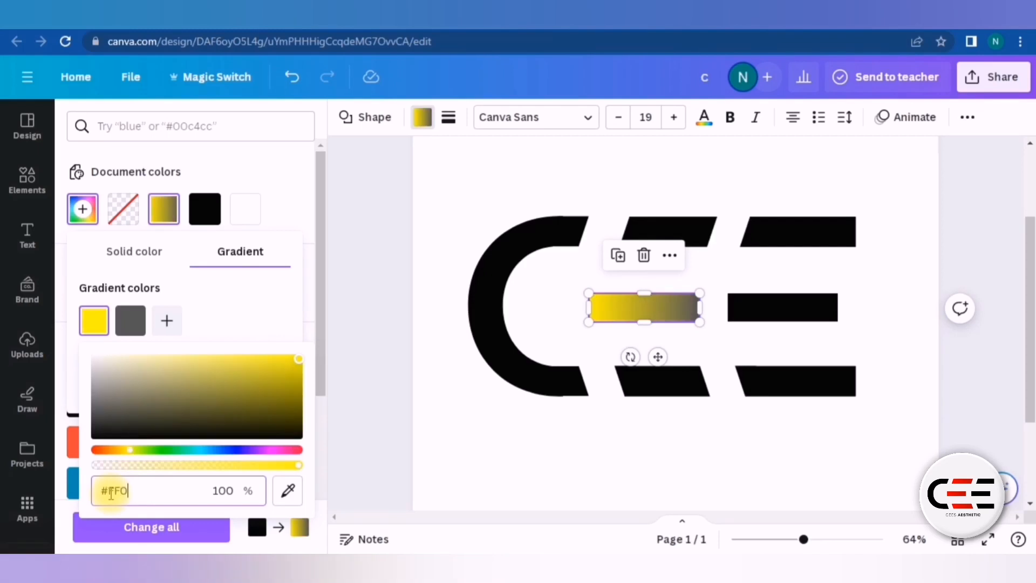
text(000)
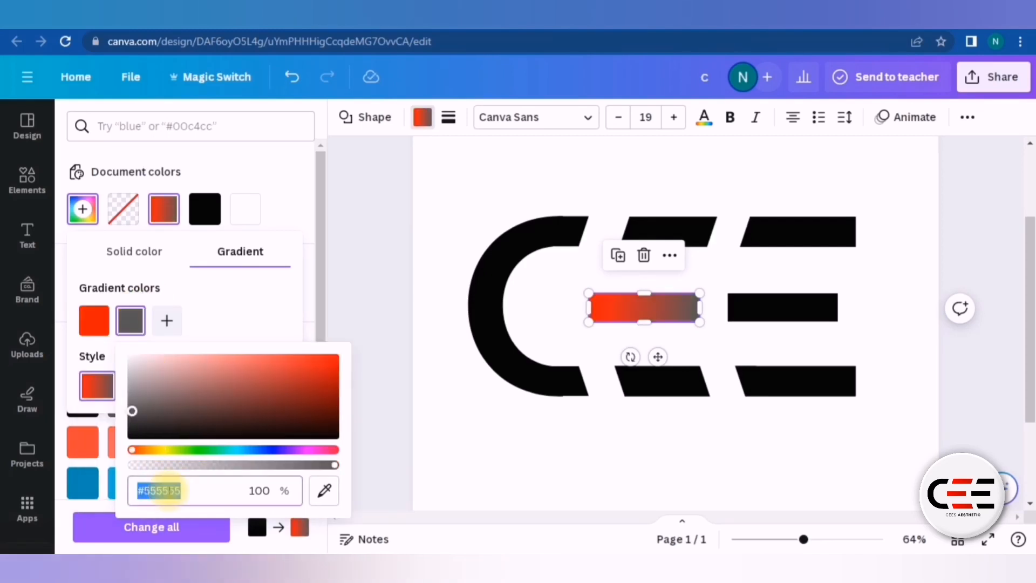
text(#BF0909)
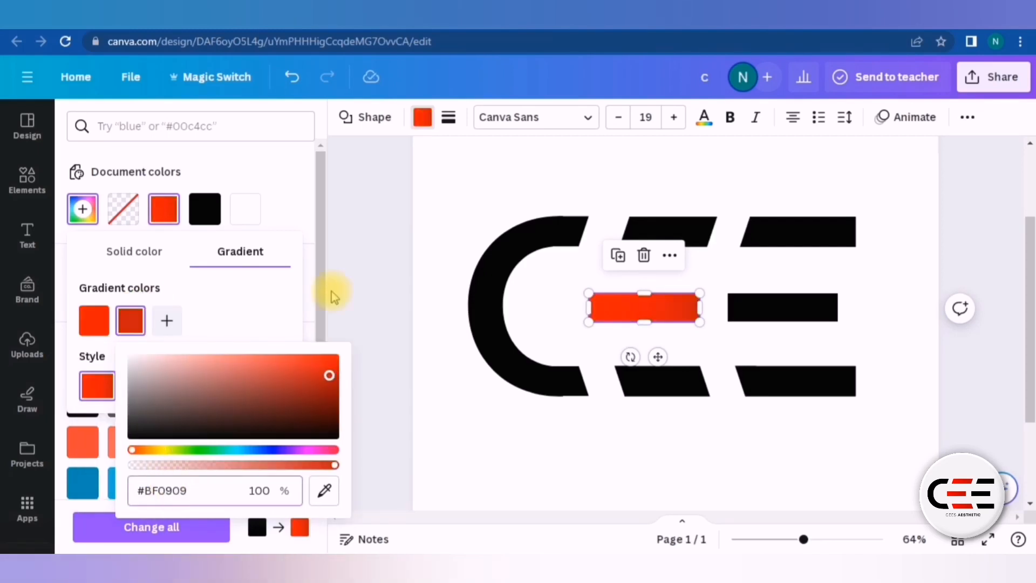
click(334, 296)
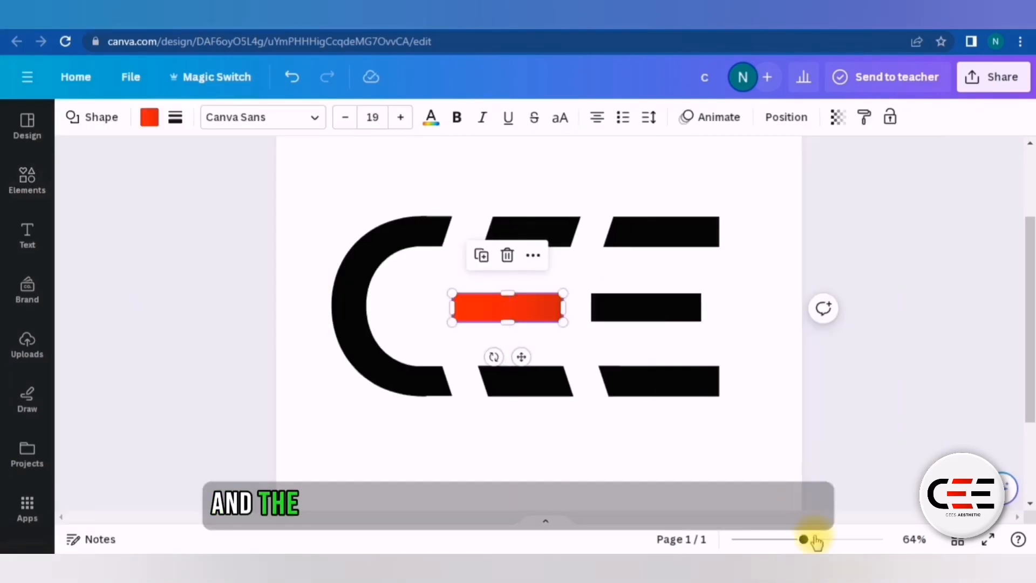
Duplicate the red gradient bar, fit the copy over the first E's upper bar and send it backward behind the slanted white masks
drag(804, 538, 814, 539)
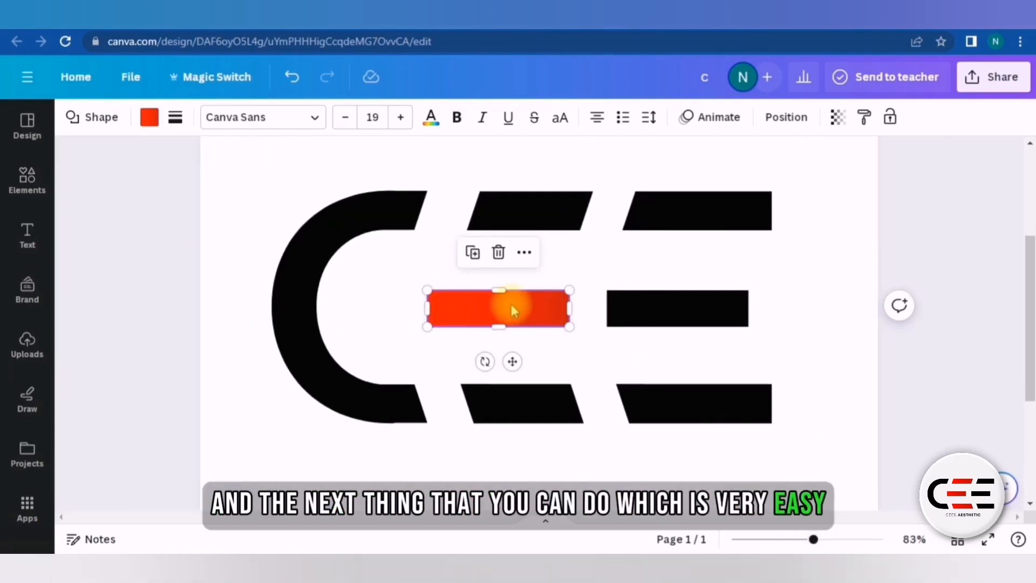
key(ctrl+d)
drag(520, 321, 537, 209)
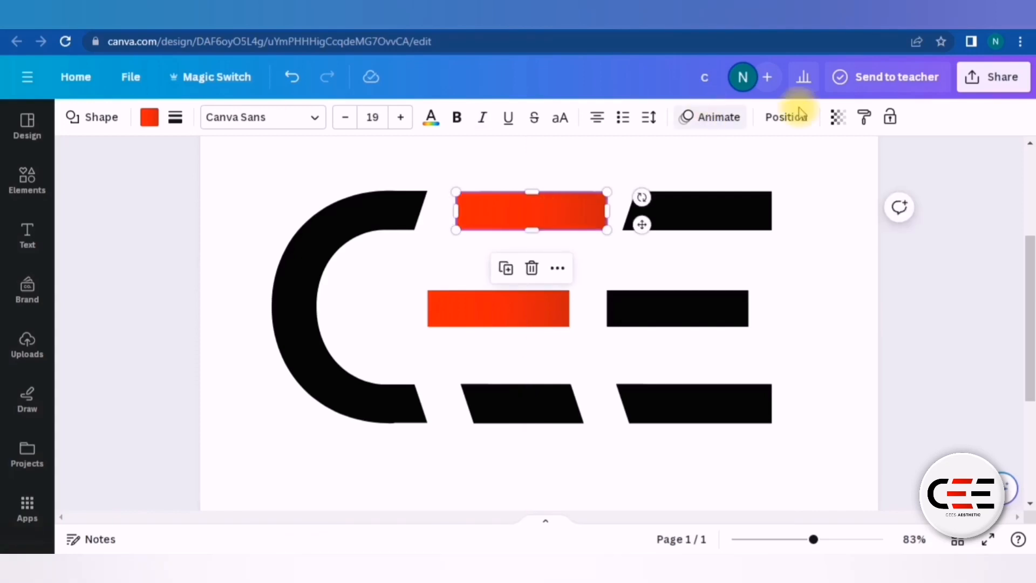
click(804, 118)
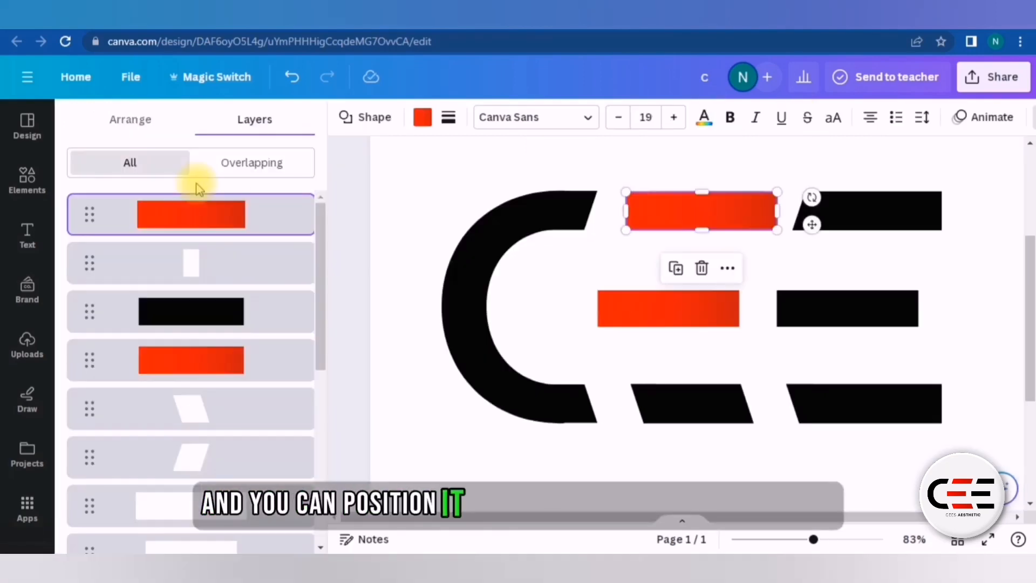
click(138, 128)
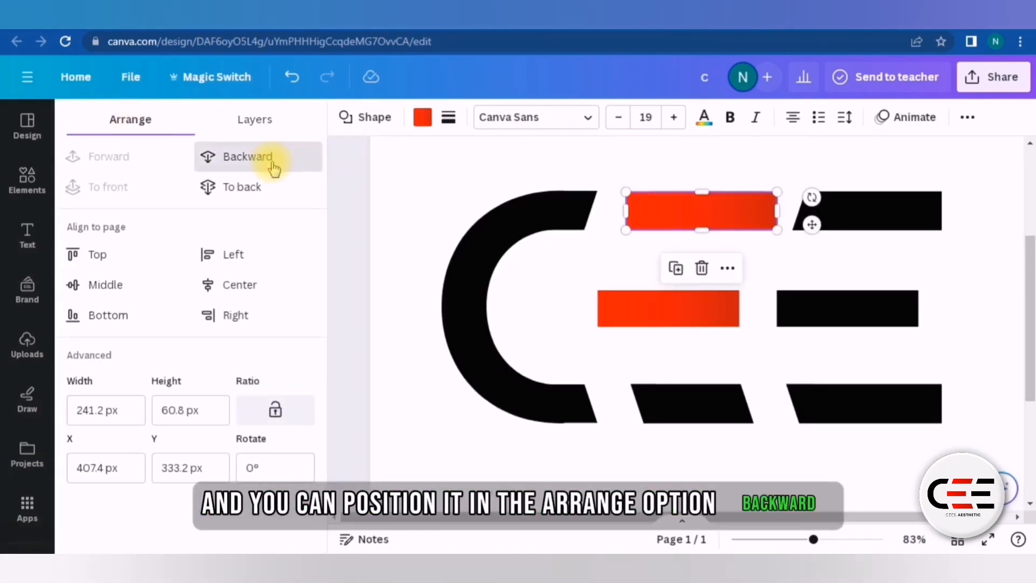
click(273, 166)
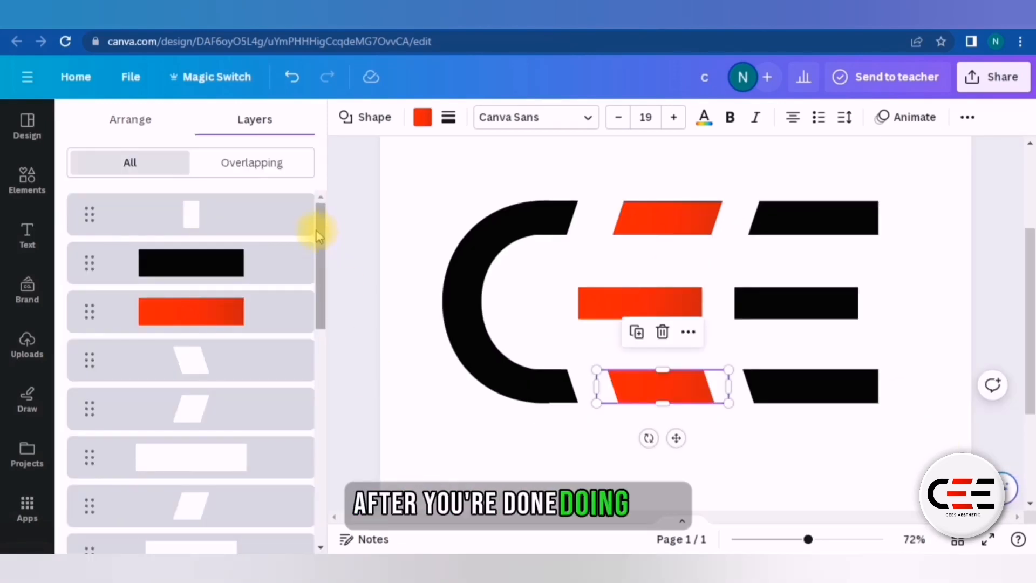
Delete the original black E letter layer beneath the first E's red bars
drag(319, 227, 324, 430)
click(215, 318)
click(222, 307)
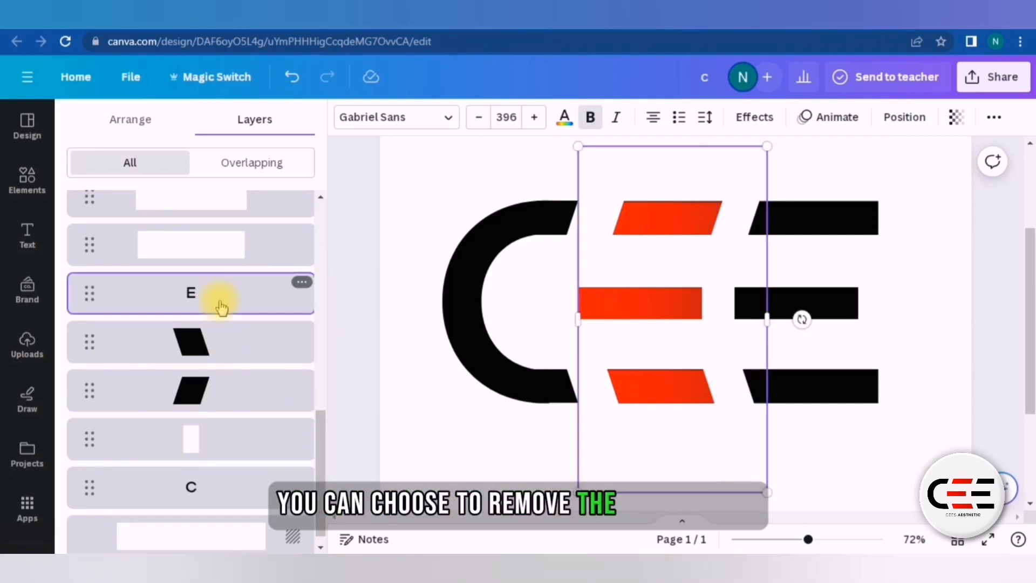
key(Delete)
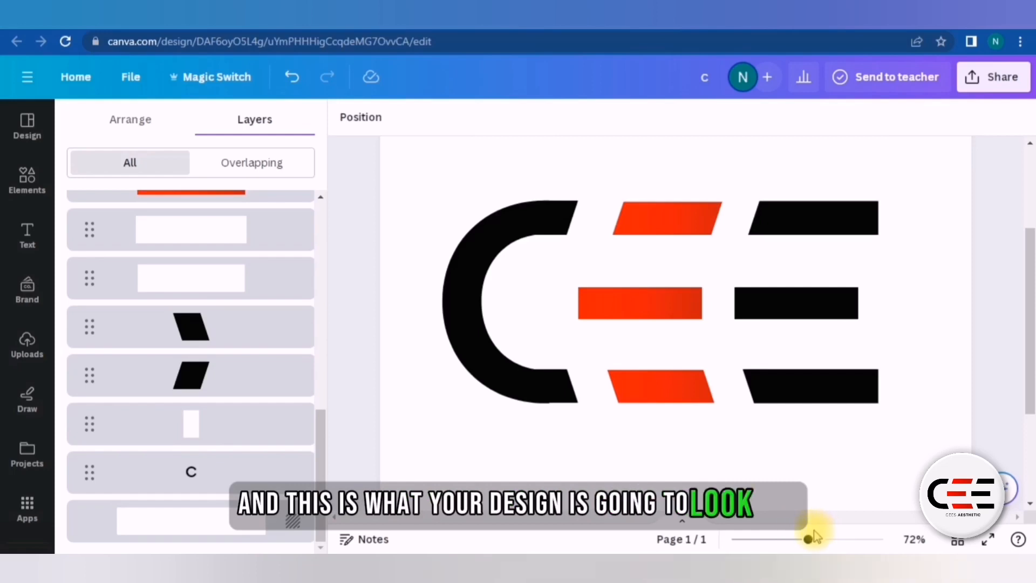
Download the finished logo as a PNG at 1,080 × 1,080 px
drag(808, 539, 795, 540)
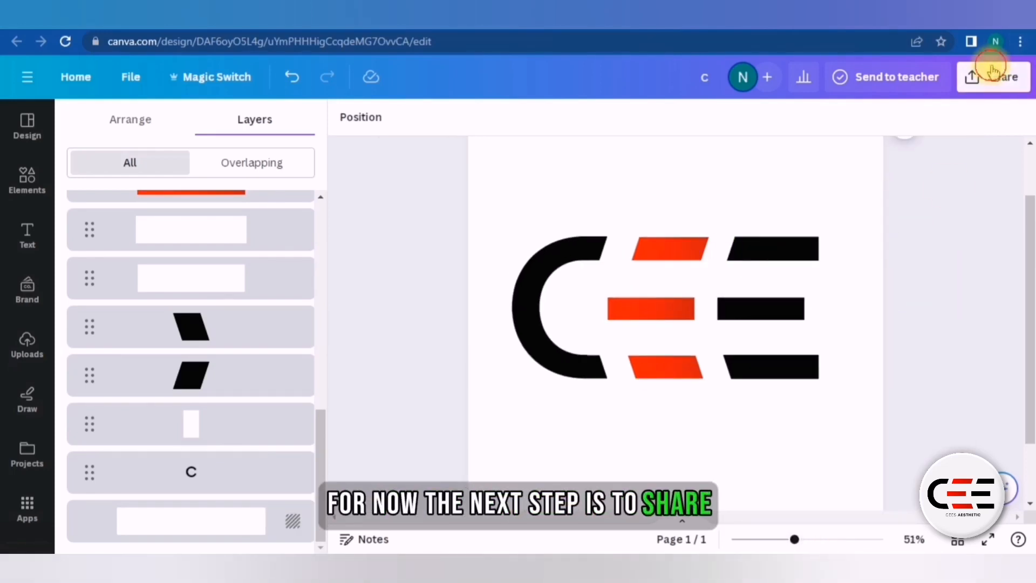
click(993, 73)
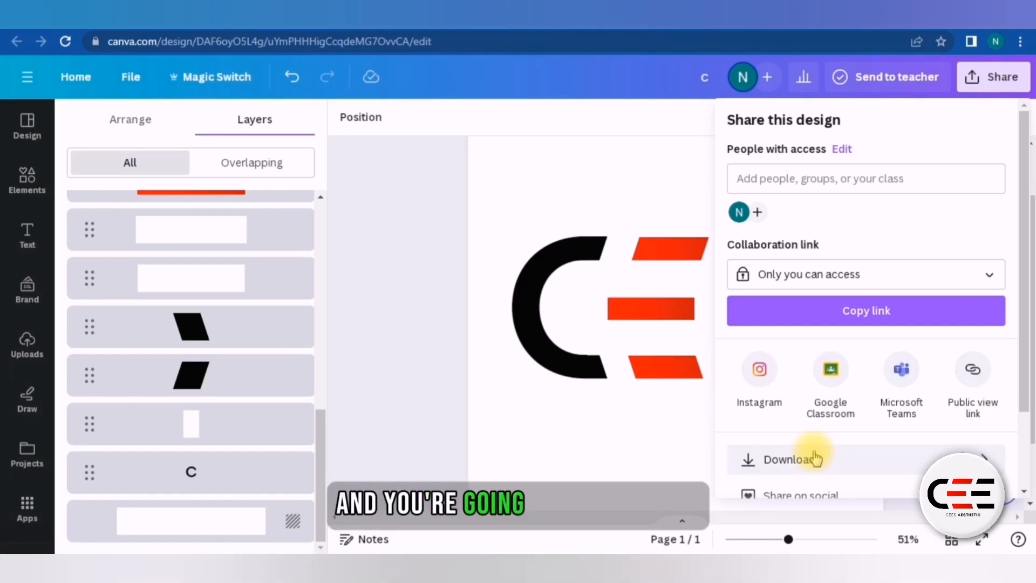
click(814, 458)
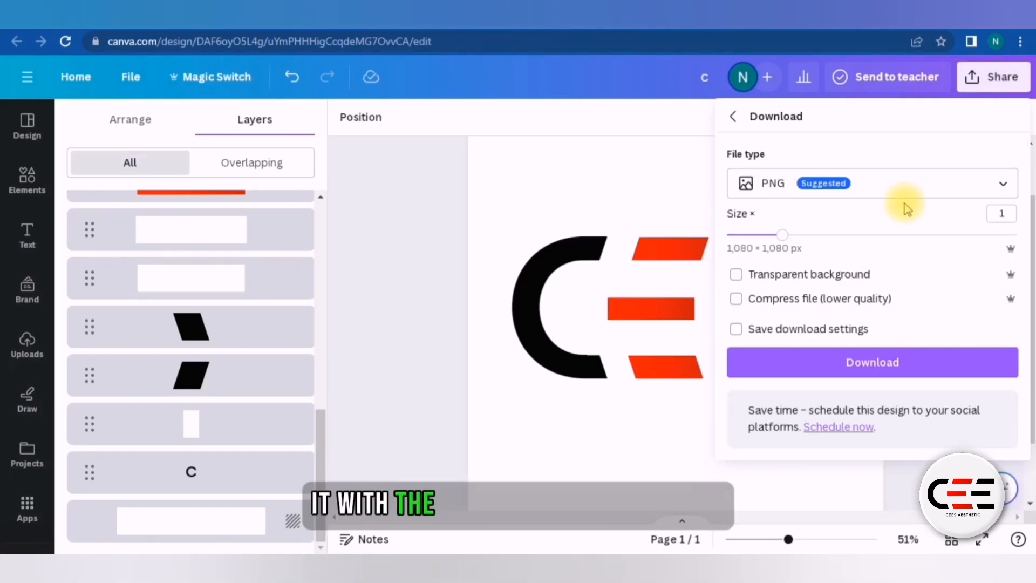
click(867, 370)
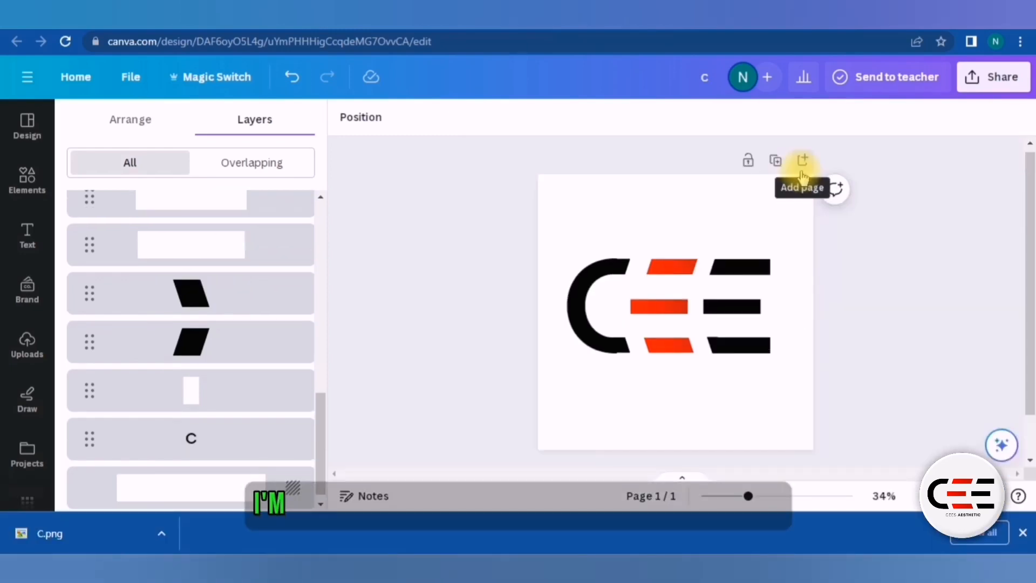
Add a second page and place the exported CEE logo PNG on it
click(801, 166)
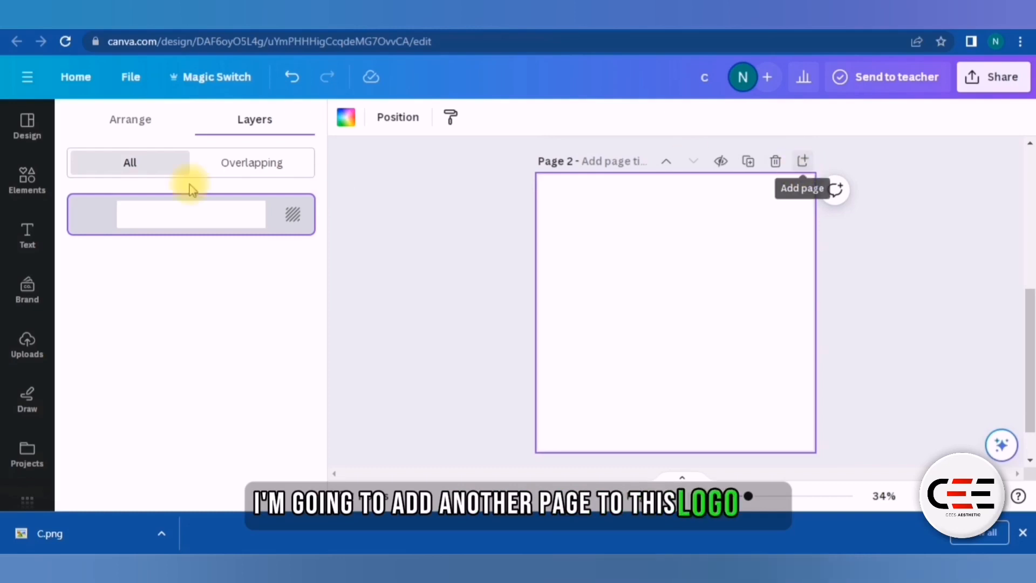
click(27, 346)
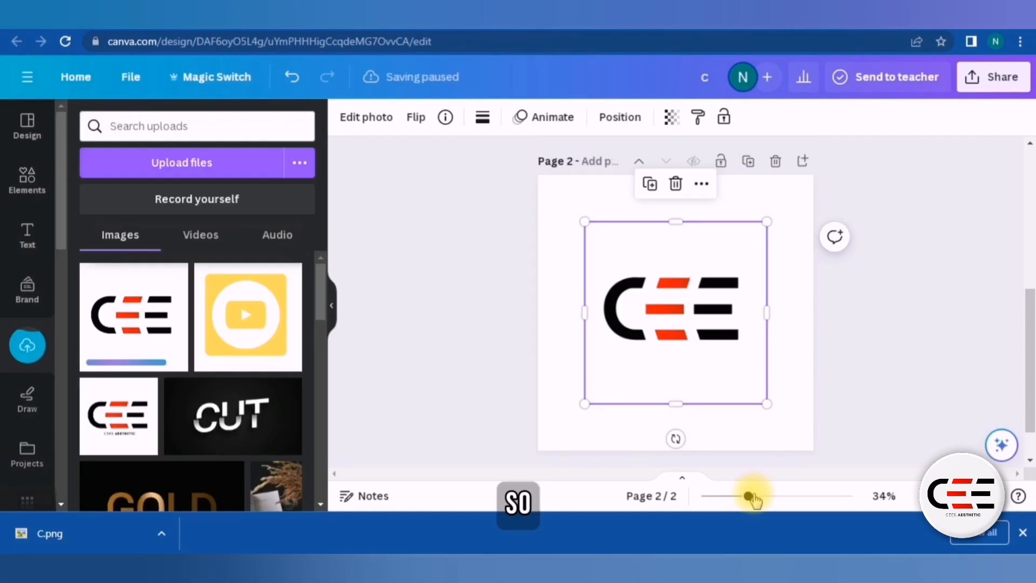
click(781, 283)
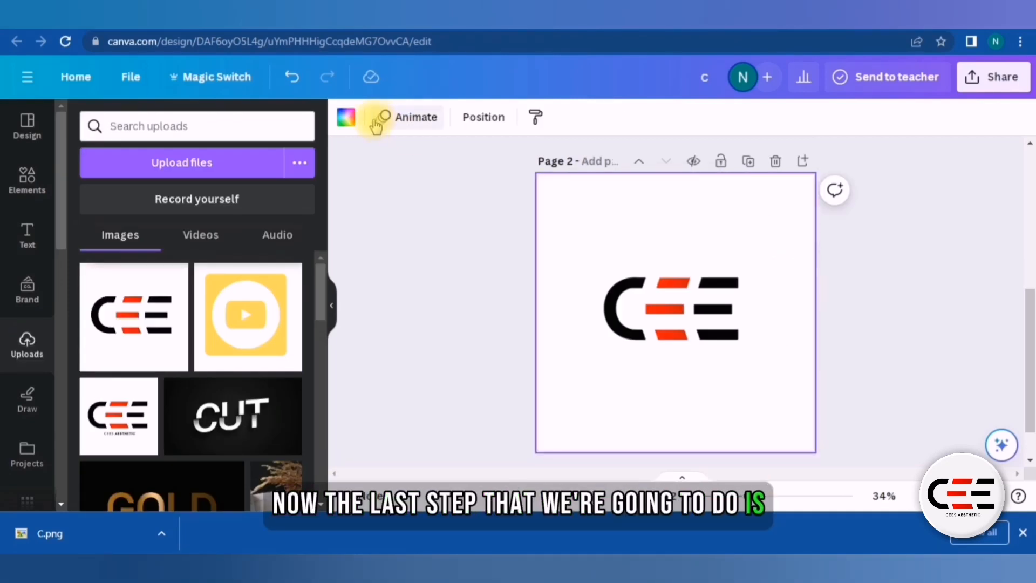
Set page 2's background to gray #a6a6a6 and remove the logo image's white background with BG Remover
click(344, 119)
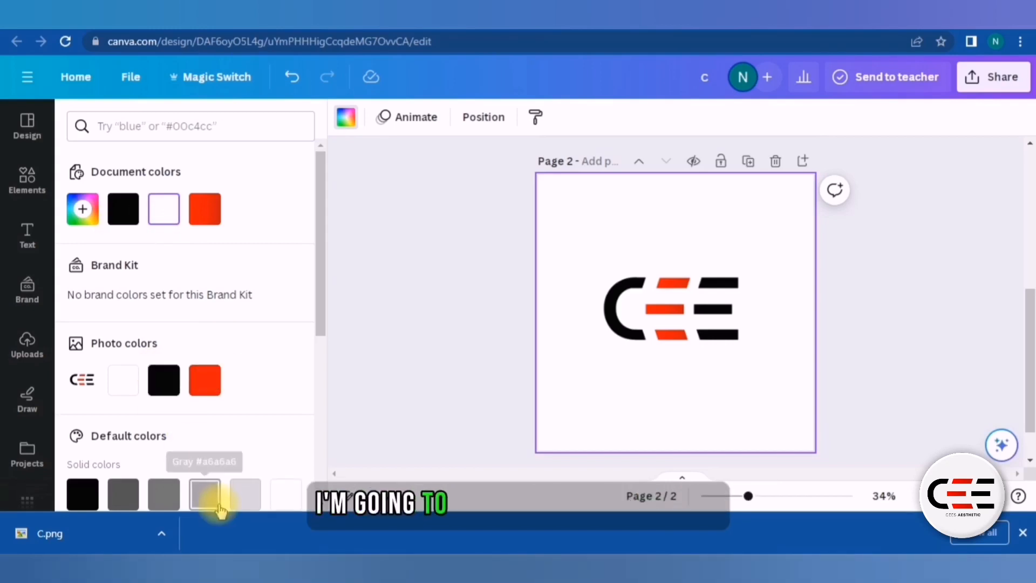
click(205, 494)
click(694, 309)
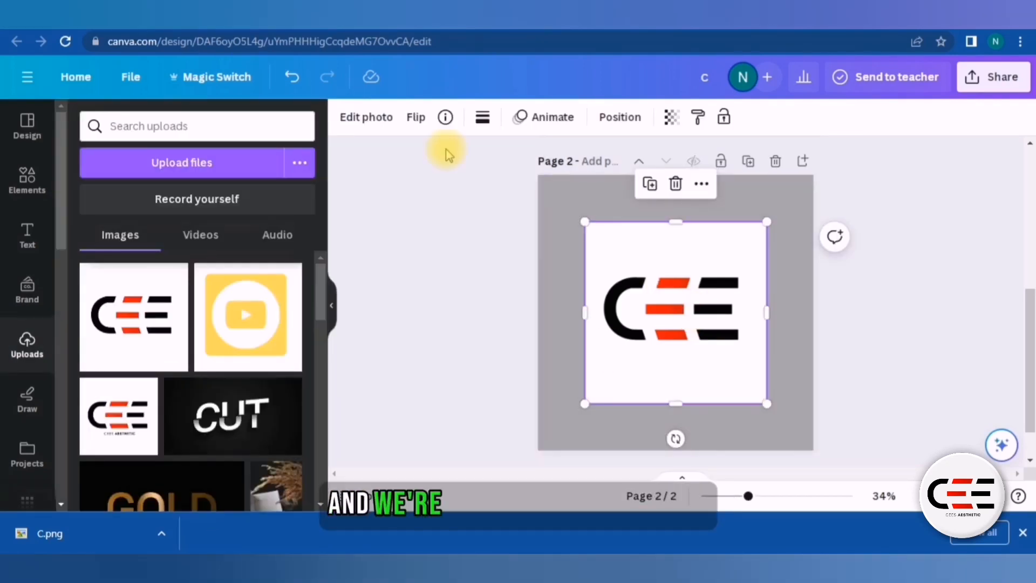
click(351, 116)
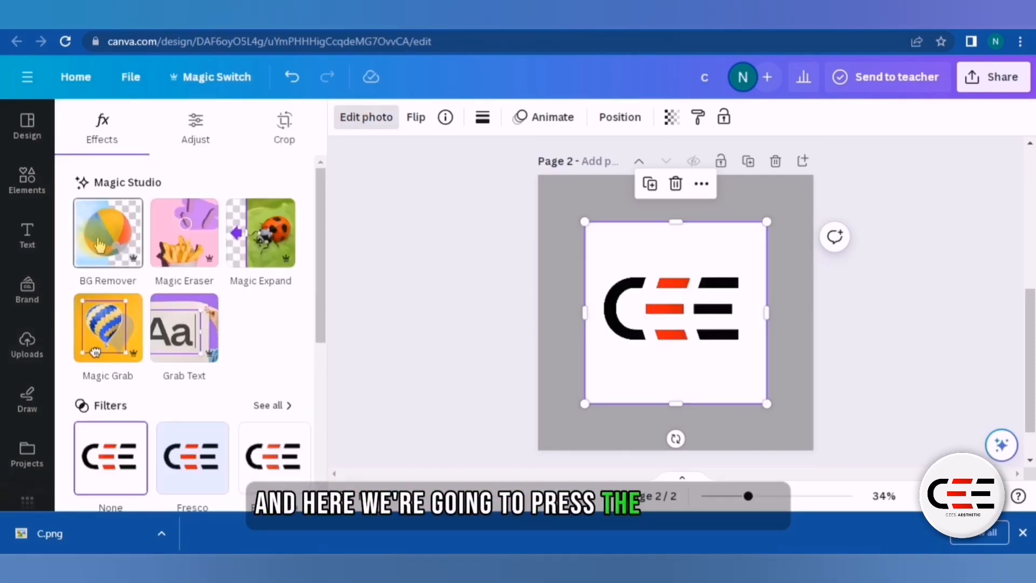
click(98, 245)
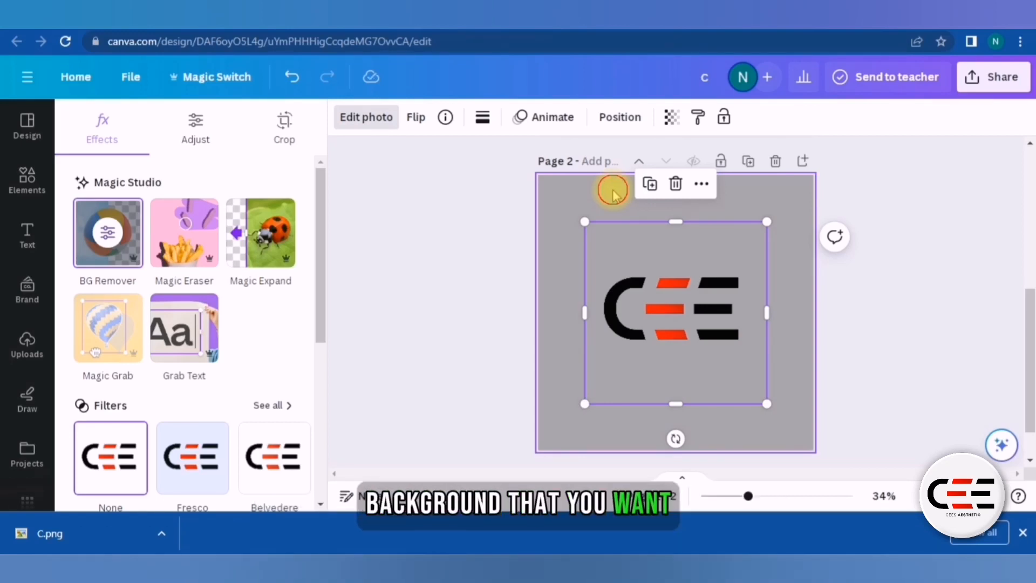
Change page 2's background color back to white
click(598, 181)
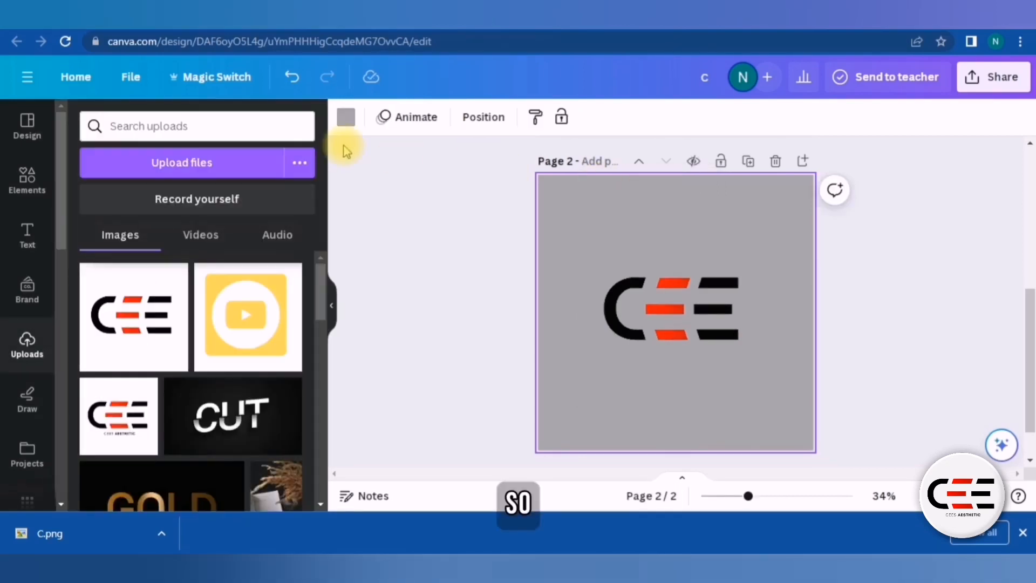
click(346, 118)
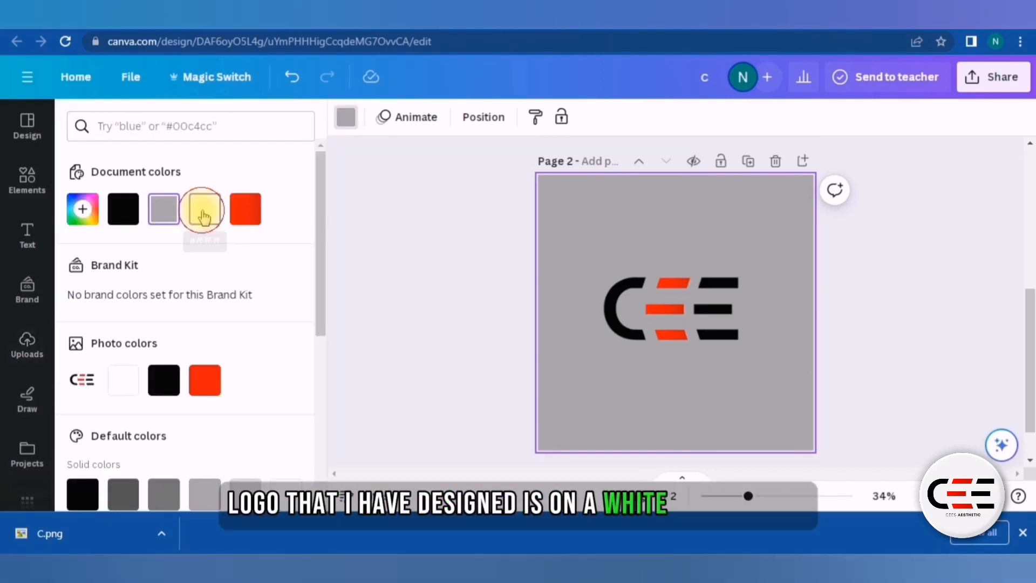
click(205, 211)
Enlarge the transparent logo image proportionally and keep it roughly centered on page 2
click(701, 332)
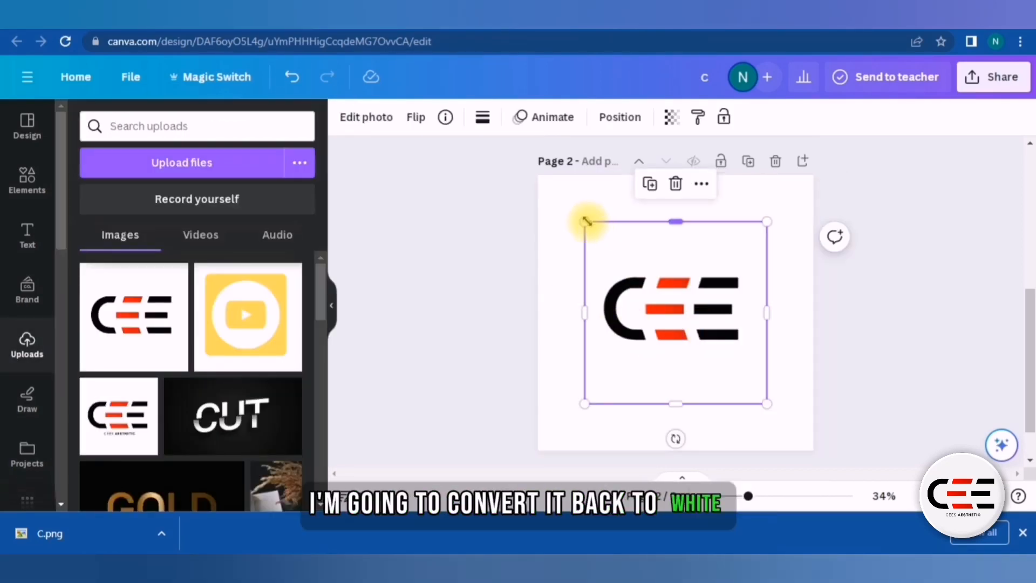
drag(585, 221, 569, 206)
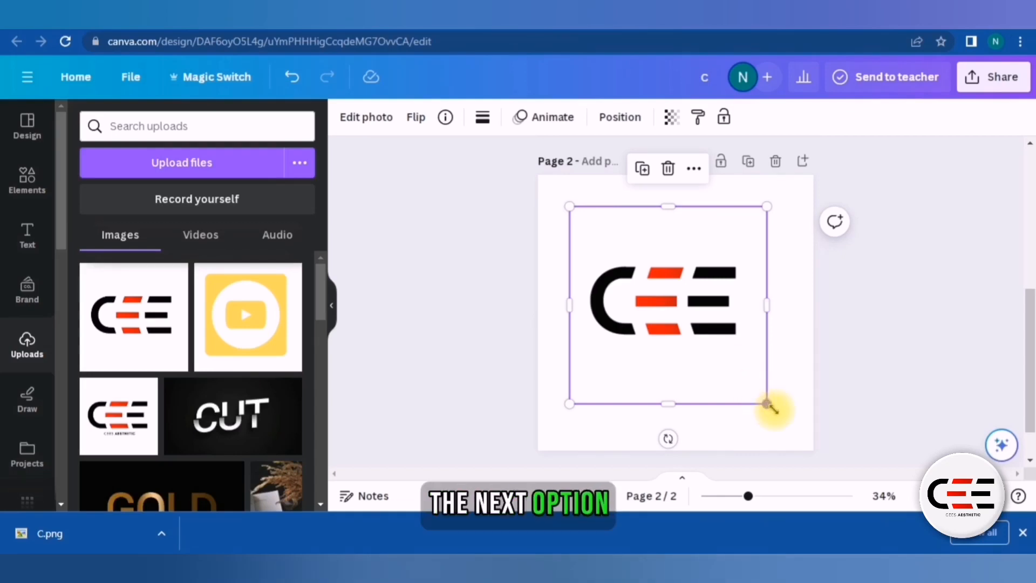
drag(767, 404, 787, 423)
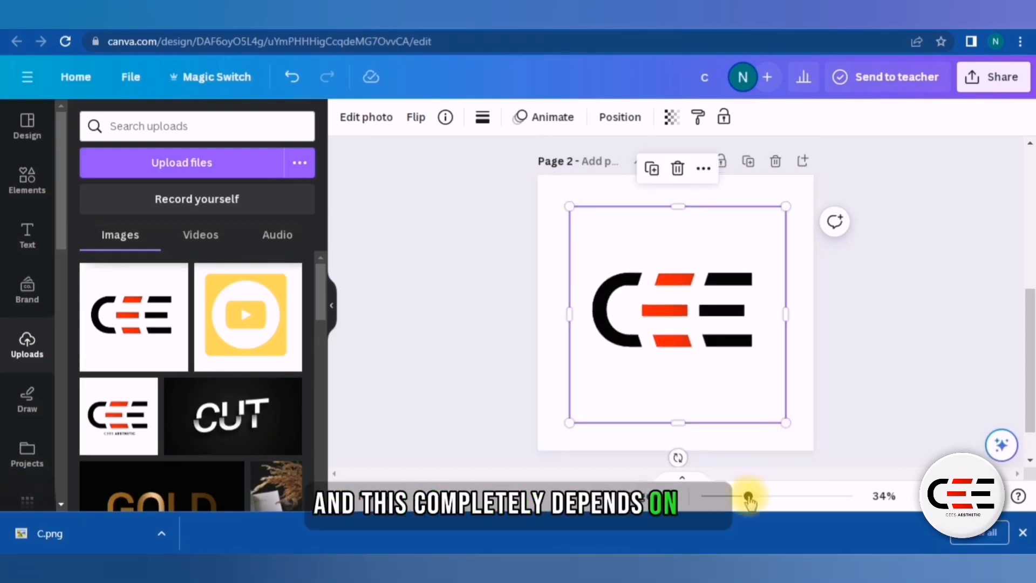
Add body text reading "Cees Aesthetic" beneath the CEE lettermark
drag(748, 496, 764, 496)
drag(1032, 363, 1032, 374)
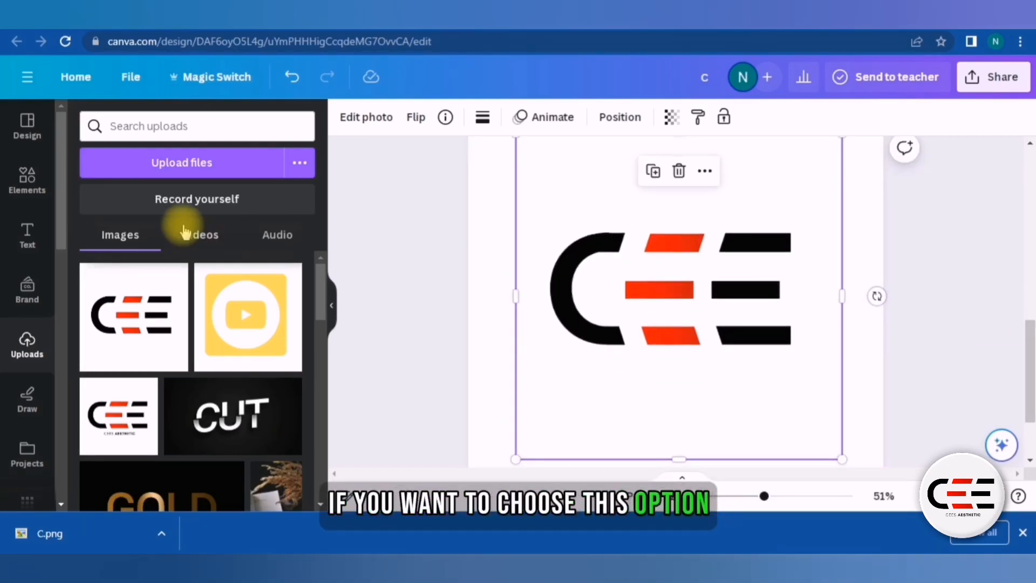
click(30, 242)
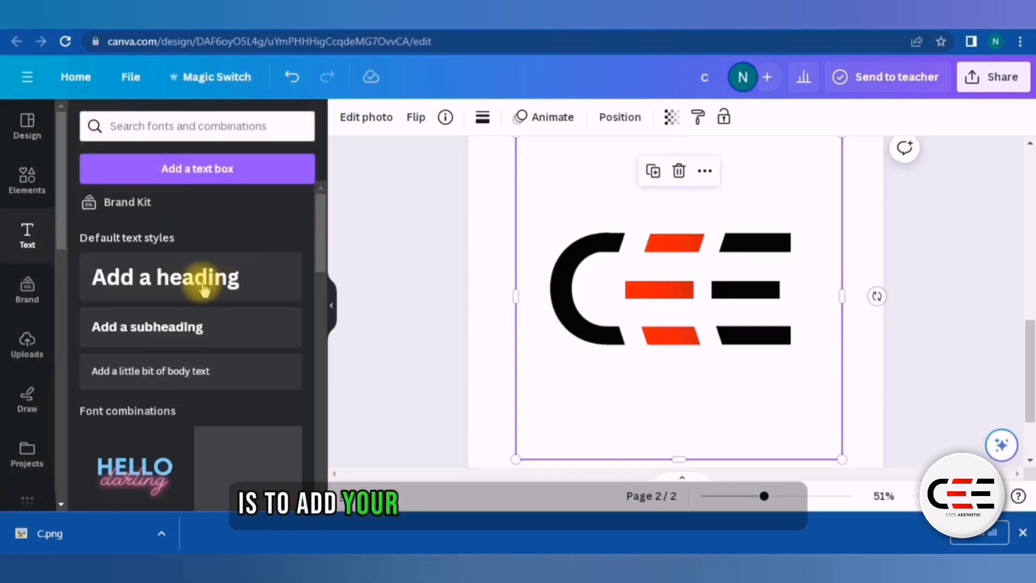
click(198, 373)
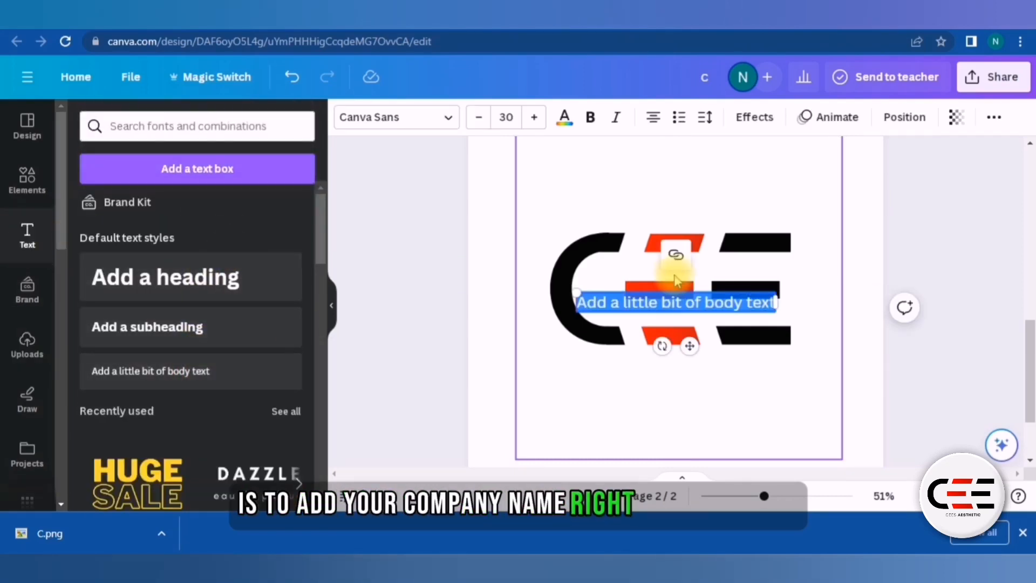
drag(708, 303, 708, 384)
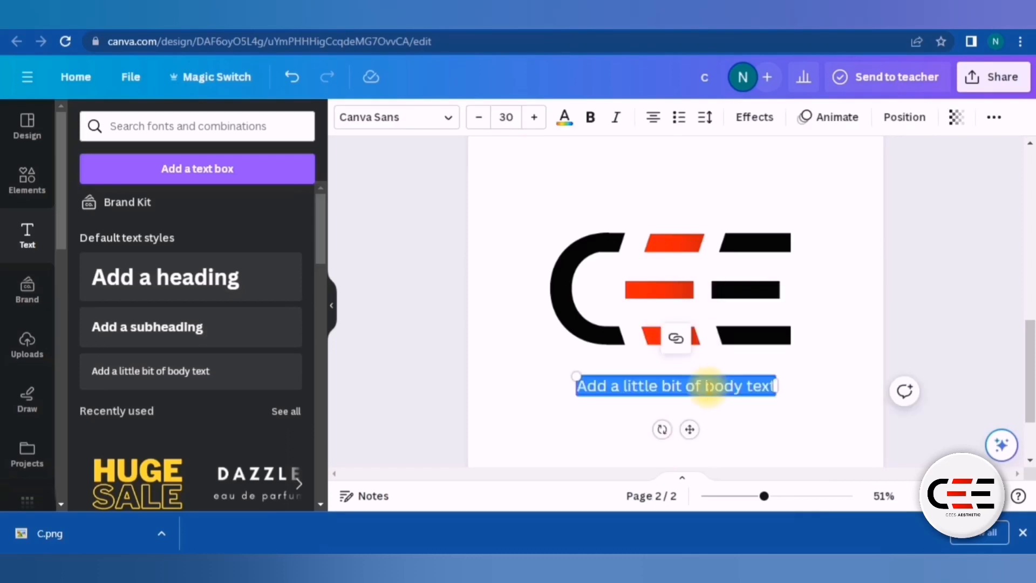
text(Cees Aesthetic)
click(897, 287)
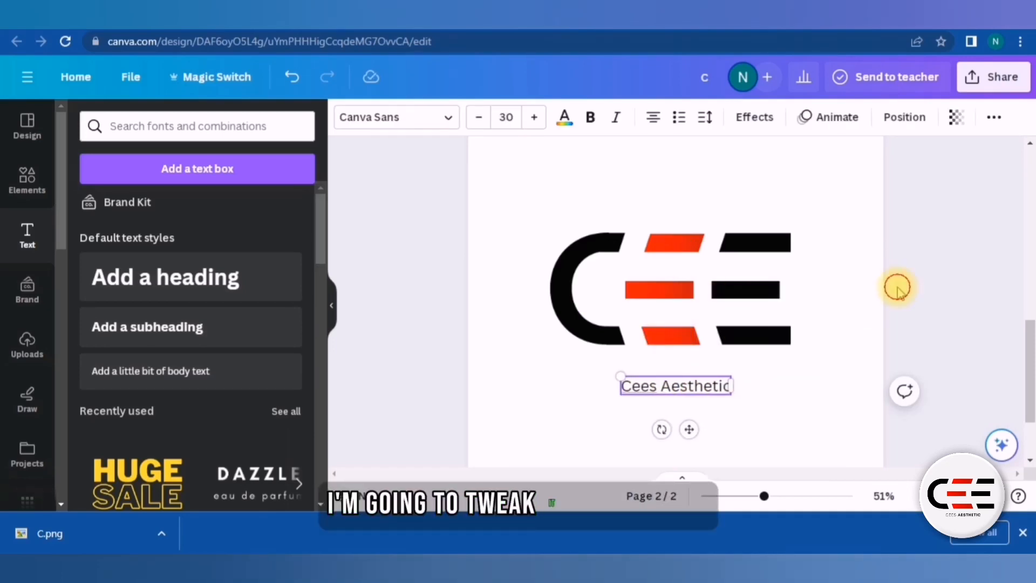
Convert the company name text to uppercase and set its font to Glacial Indifference
click(677, 390)
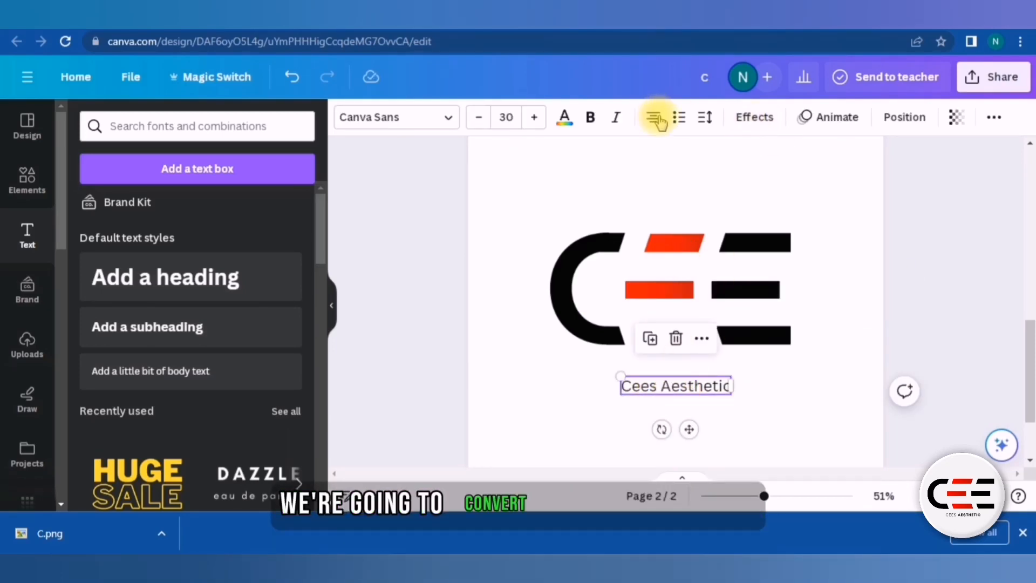
click(996, 119)
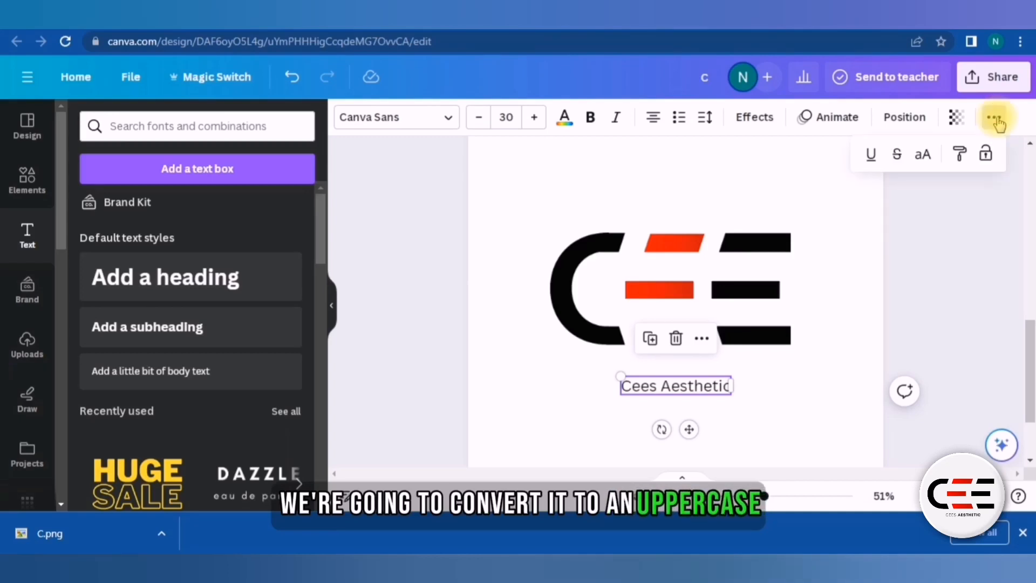
click(916, 158)
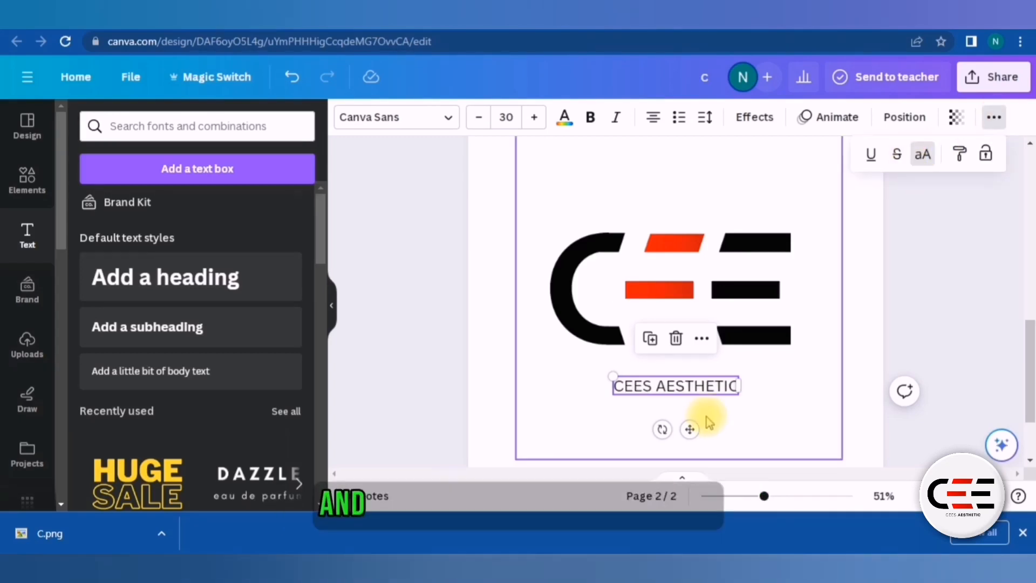
click(409, 117)
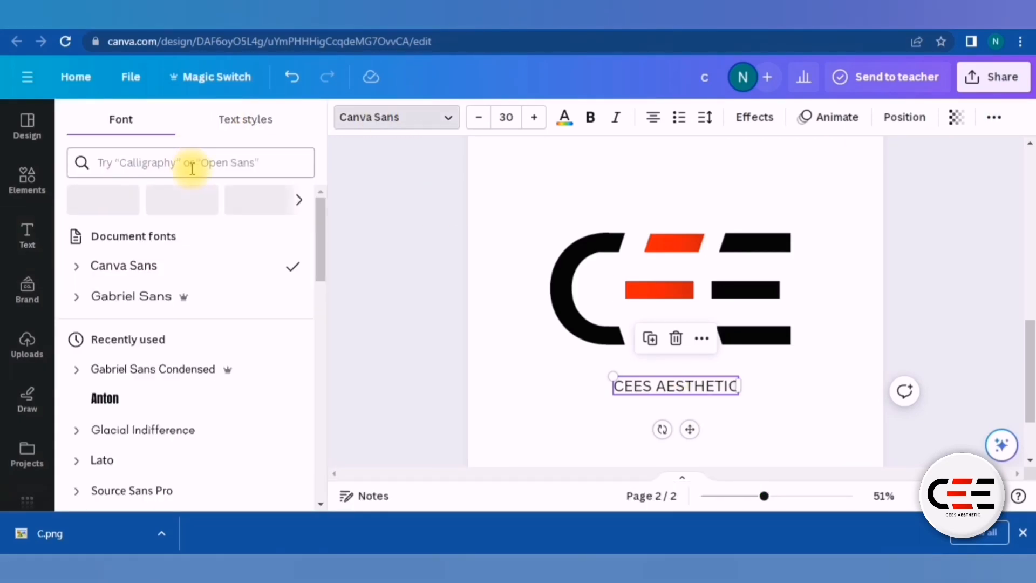
click(172, 161)
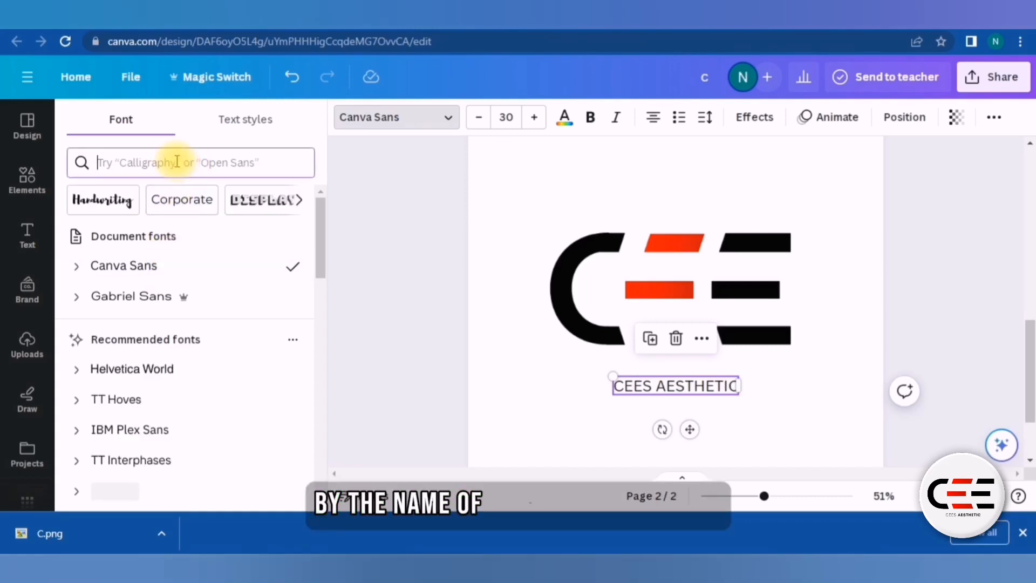
text(glacial indifference)
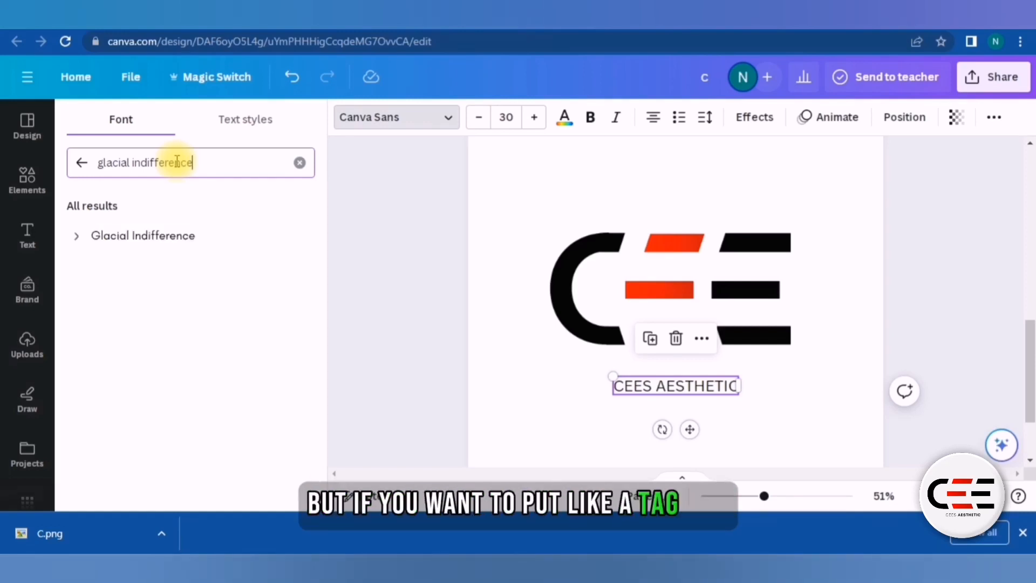
click(181, 237)
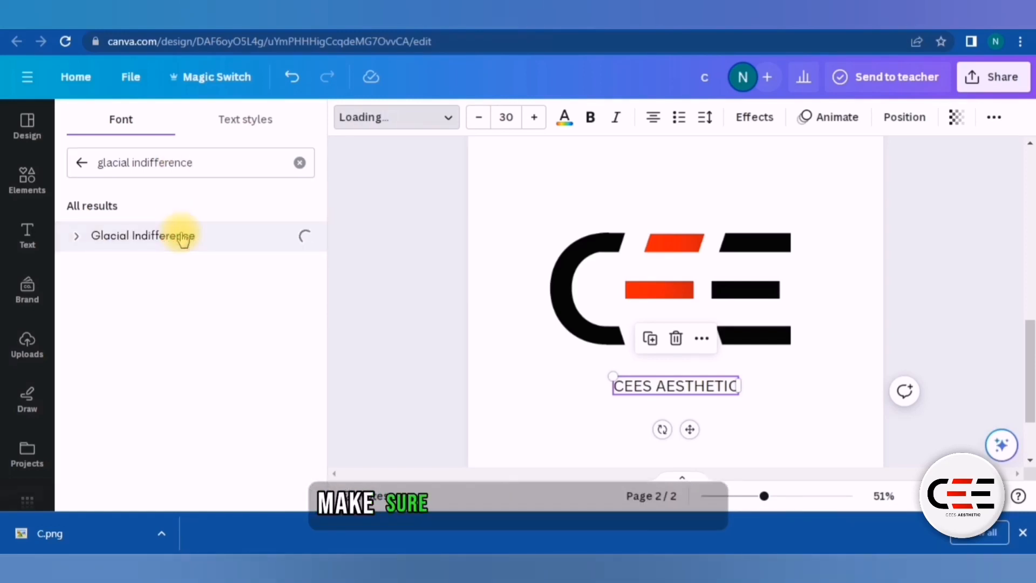
Make the word "AESTHETIC" bold and move the company name up closer to the lettermark
double_click(689, 385)
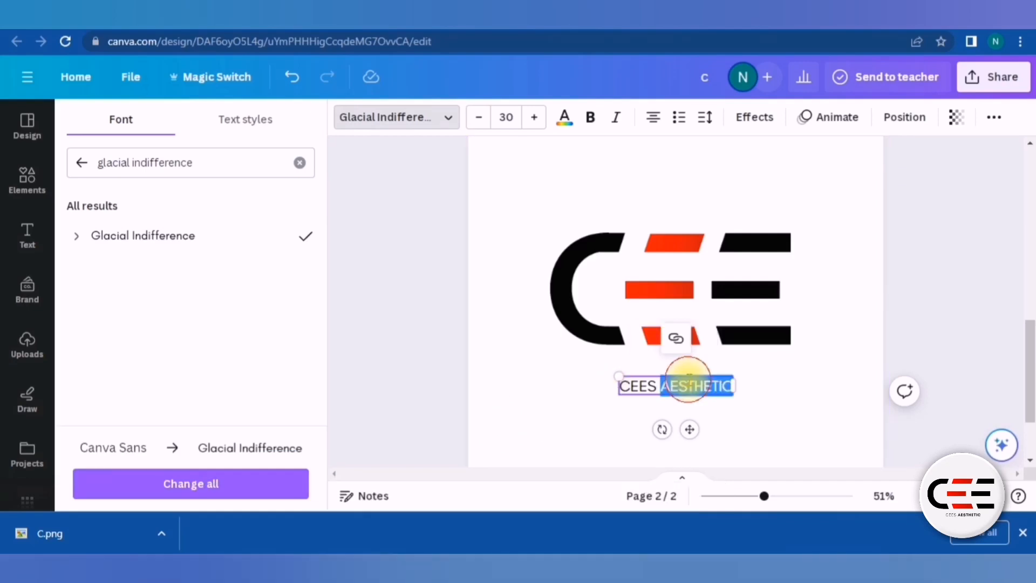
click(592, 118)
drag(679, 401, 748, 379)
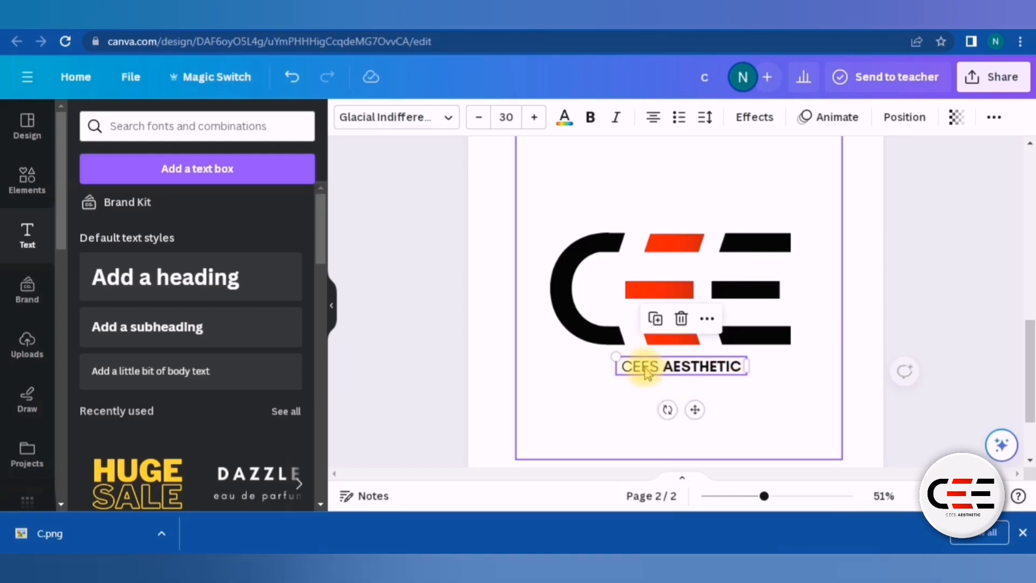
Enlarge the company name to font size 33.1 and widen its letter spacing beneath the lettermark
click(706, 117)
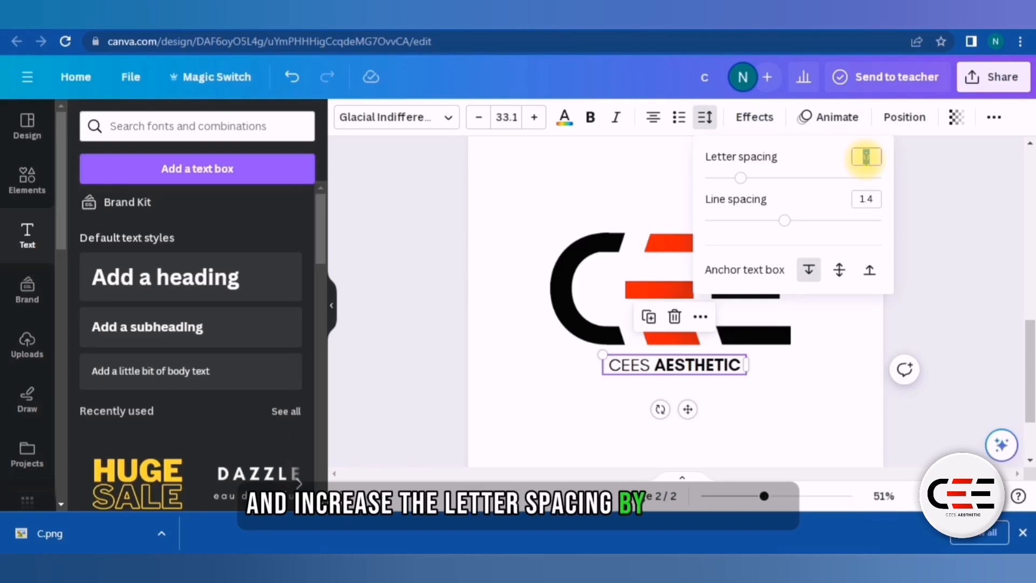
key(Return)
drag(697, 377, 696, 382)
Add a dark circle shape to page 2 and enlarge it to cover the logo and company name
drag(765, 496, 750, 496)
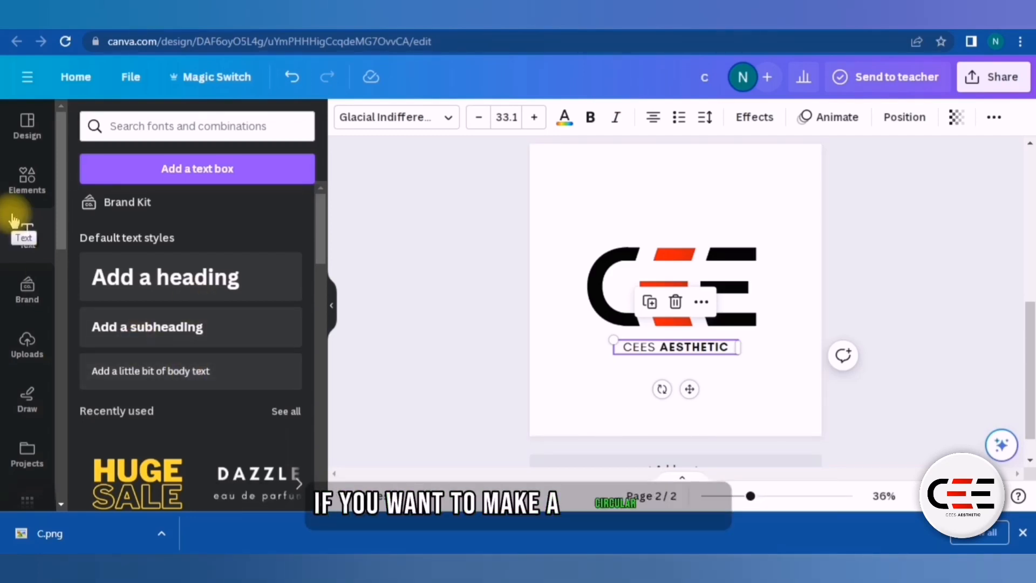
click(28, 187)
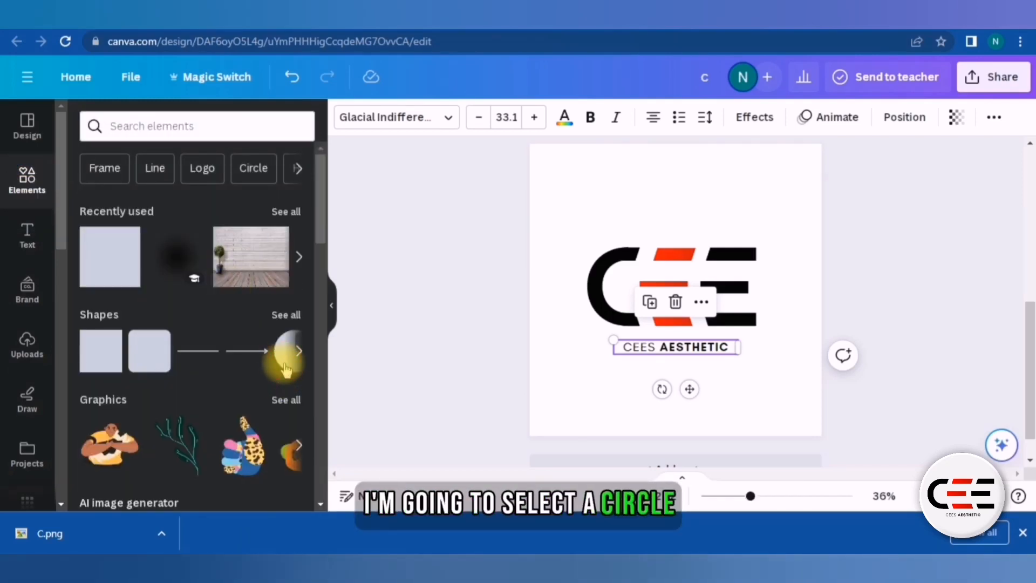
click(286, 369)
drag(675, 291, 793, 413)
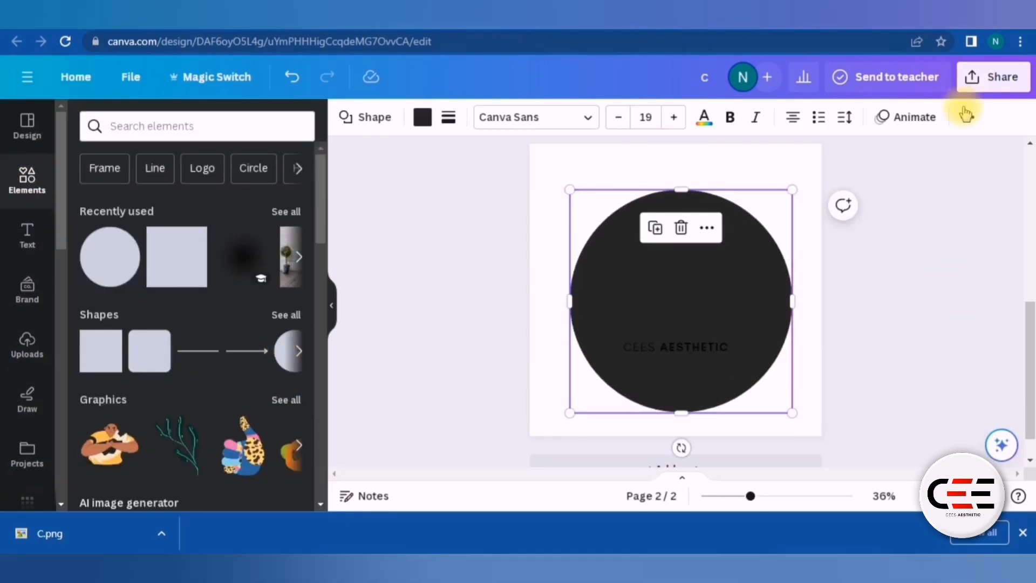
Move the circle's layer behind the logo and company name, and center both within the circle
click(966, 116)
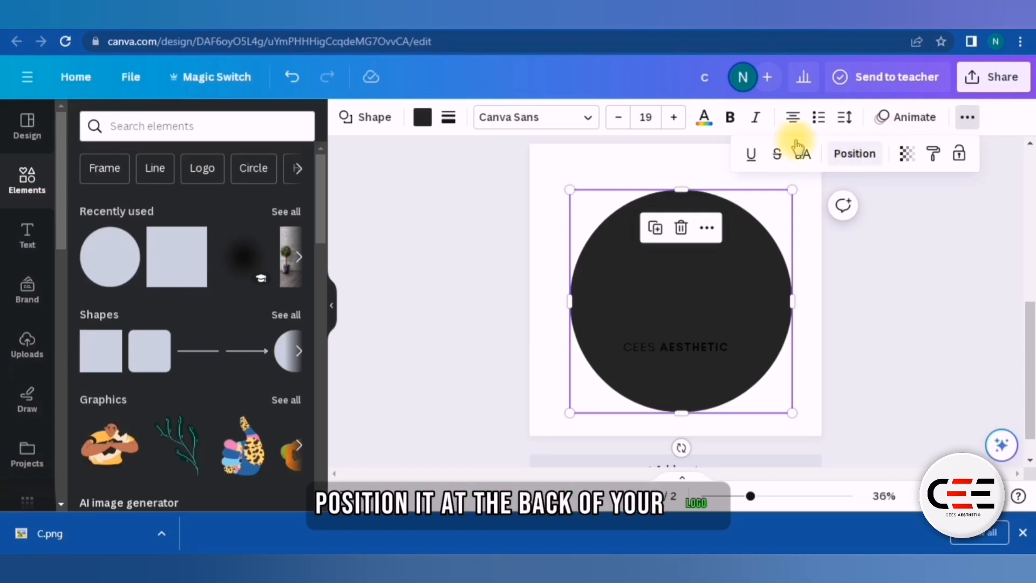
click(852, 154)
drag(221, 298, 221, 254)
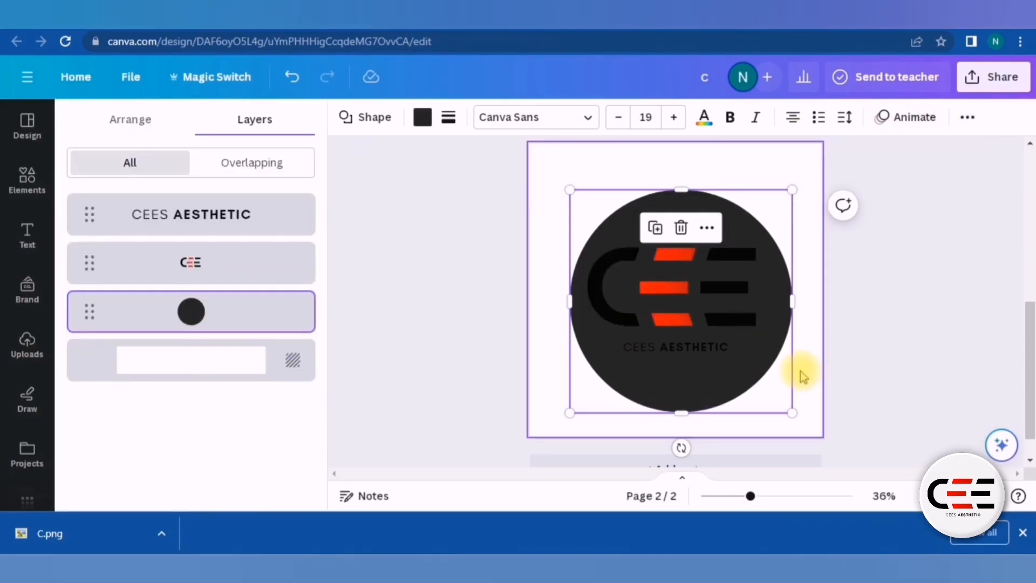
click(672, 294)
drag(676, 296, 678, 300)
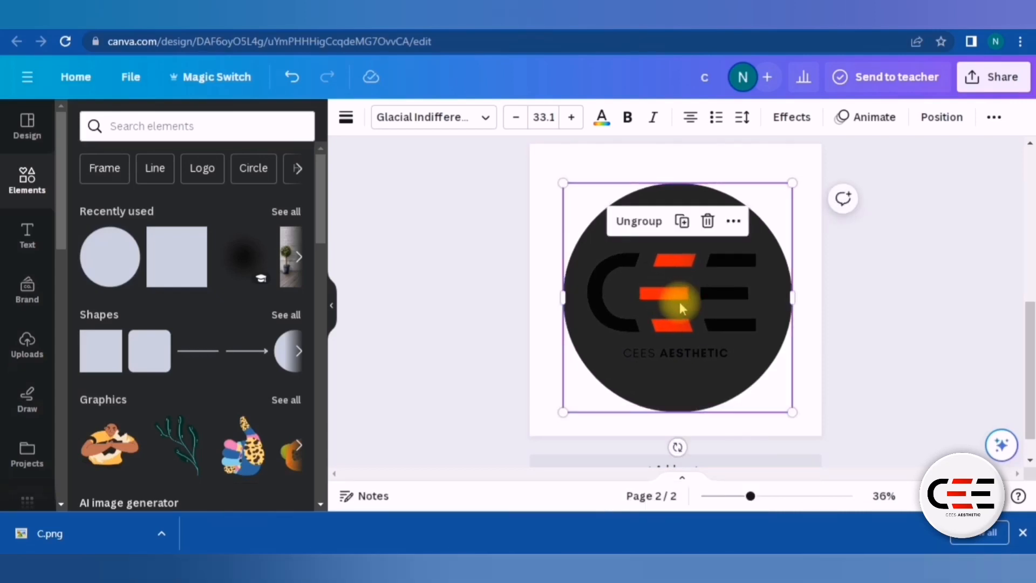
Search the elements library for "shadow" and show all matching graphics
click(133, 127)
text(shad)
key(BackSpace)
key(BackSpace)
key(BackSpace)
key(BackSpace)
text(shadow)
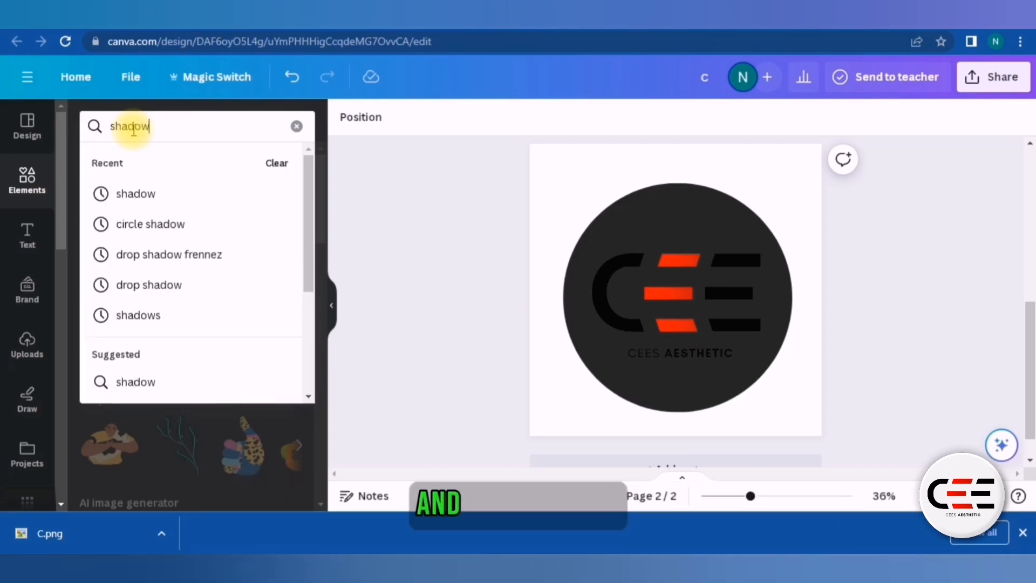
key(Return)
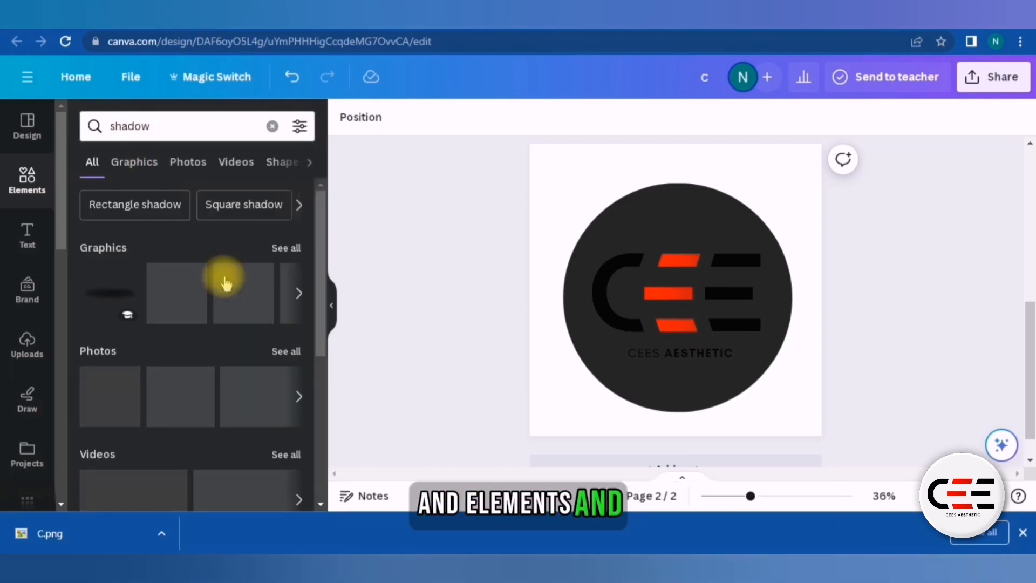
click(286, 248)
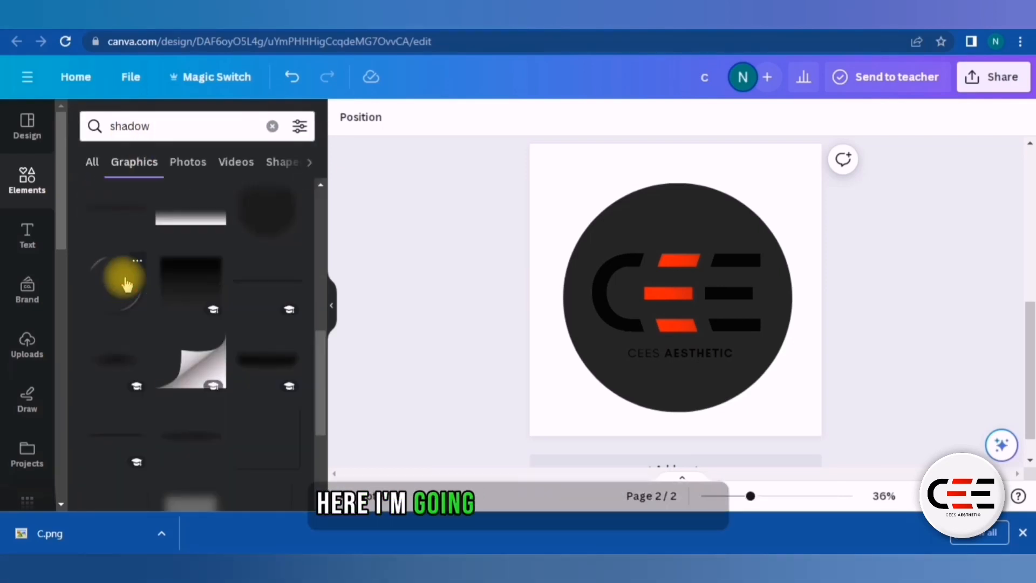
Add the round shadow graphic with the curved highlight to page 2, enlarging and positioning it to frame the dark circle
click(118, 281)
mouse_move(559, 174)
mouse_down()
mouse_move(537, 157)
mouse_move(546, 162)
mouse_up()
drag(793, 406, 821, 435)
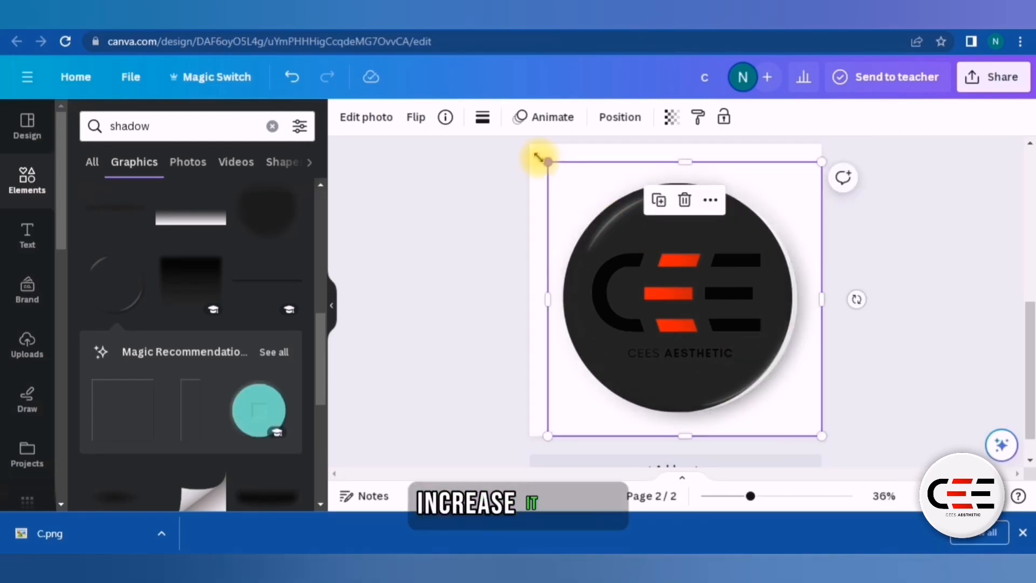
drag(541, 158, 537, 151)
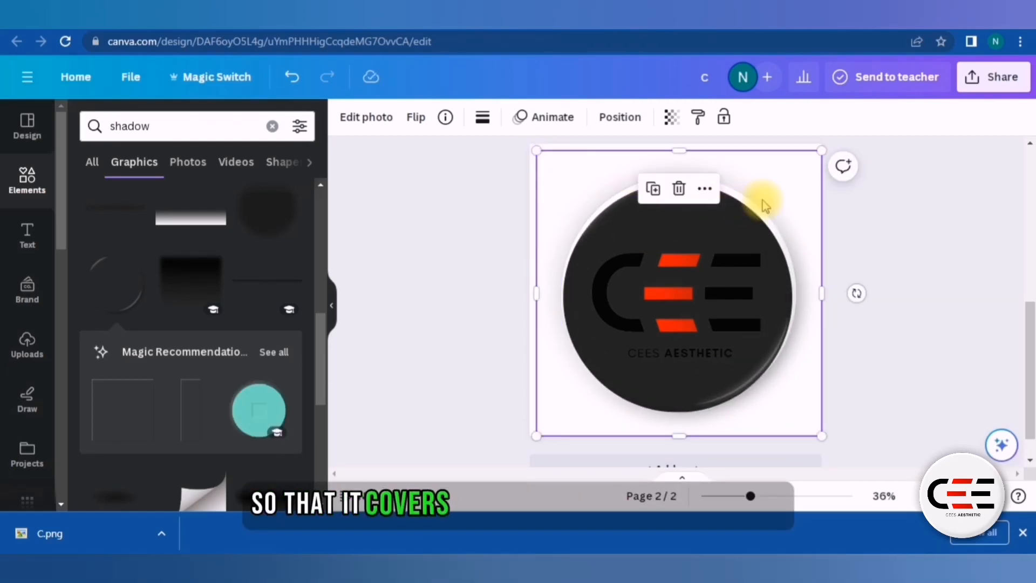
drag(764, 201, 762, 207)
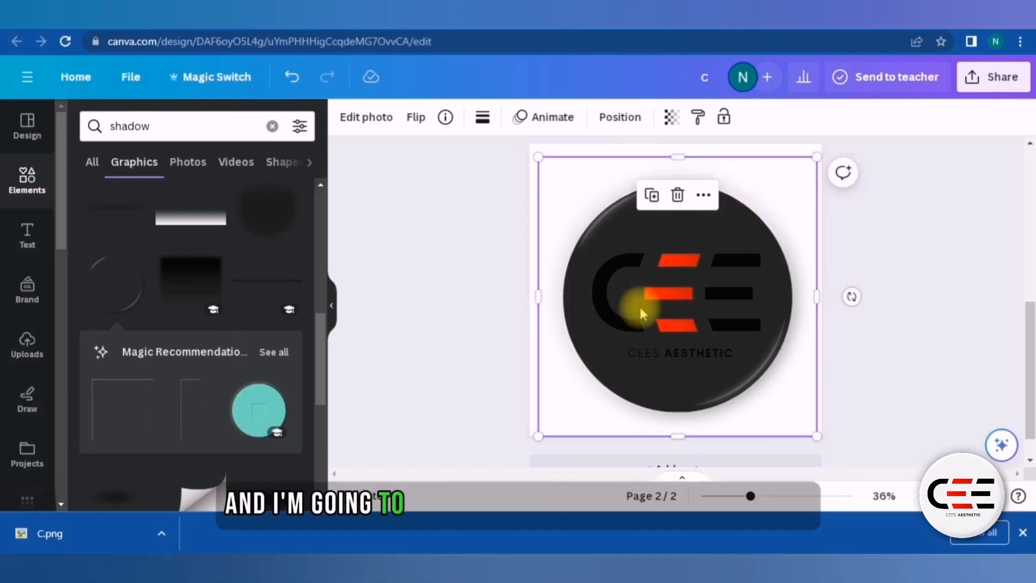
Duplicate the round shadow graphic and align the copy exactly over the original to strengthen the effect
key(ctrl+d)
drag(653, 283, 648, 279)
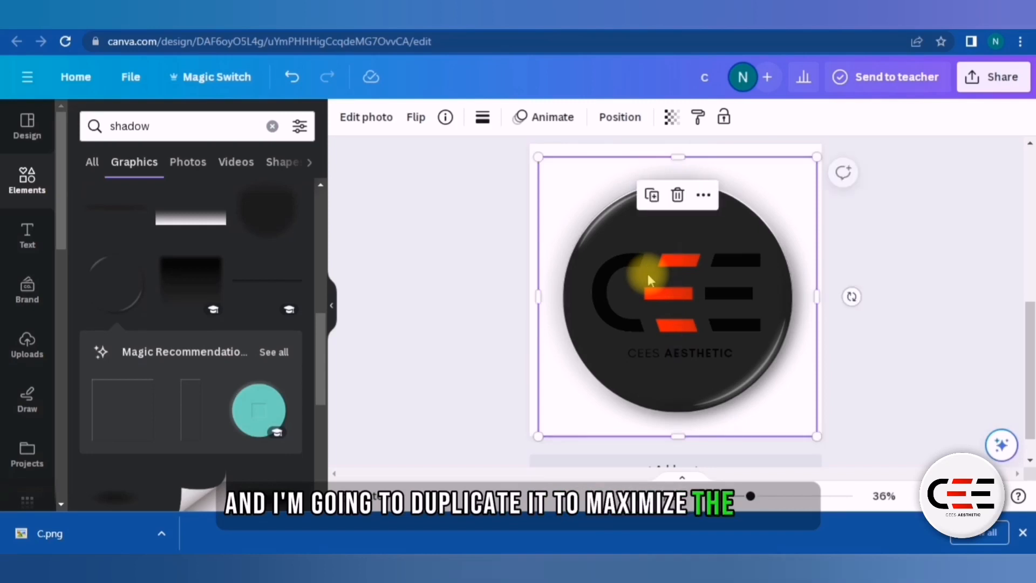
Select the dark circle's layer and recolor it white, leaving the badge deselected and the side panel collapsed
click(621, 117)
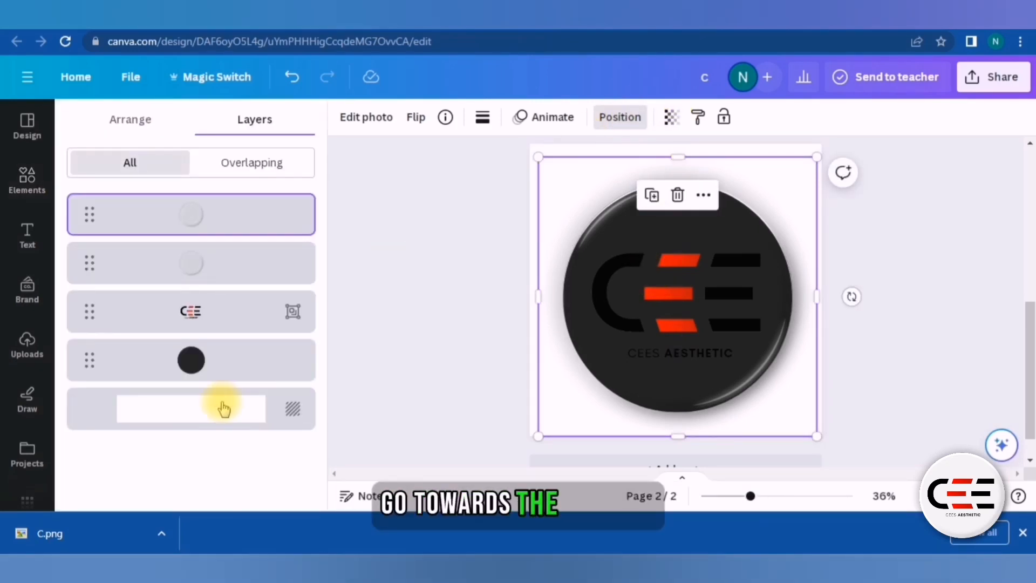
click(238, 360)
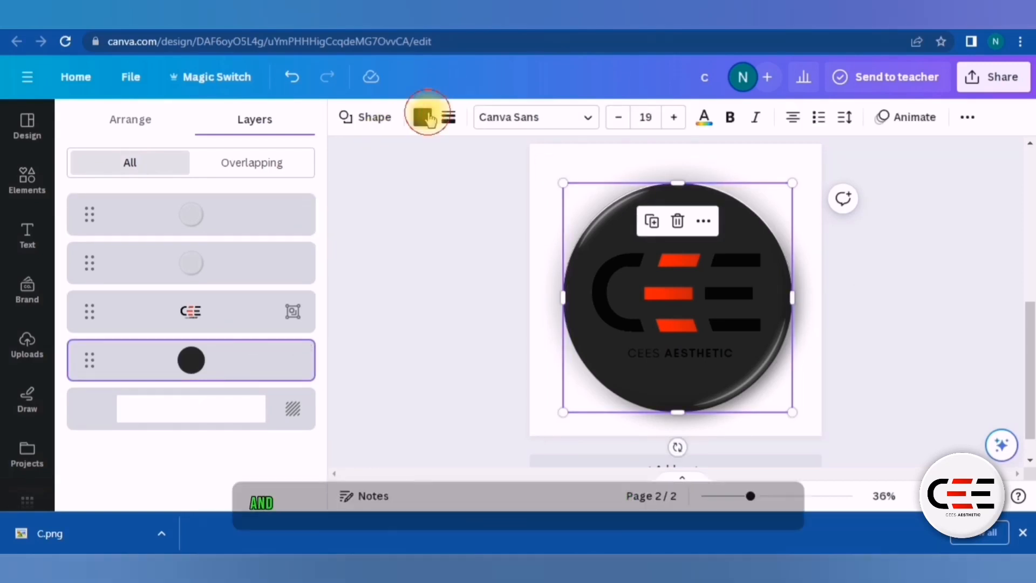
click(245, 210)
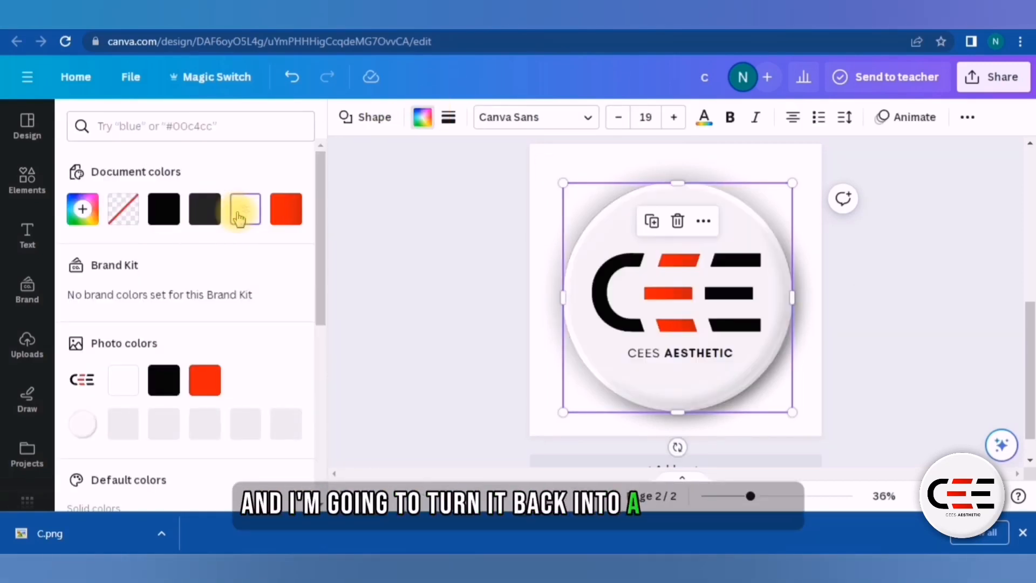
click(398, 254)
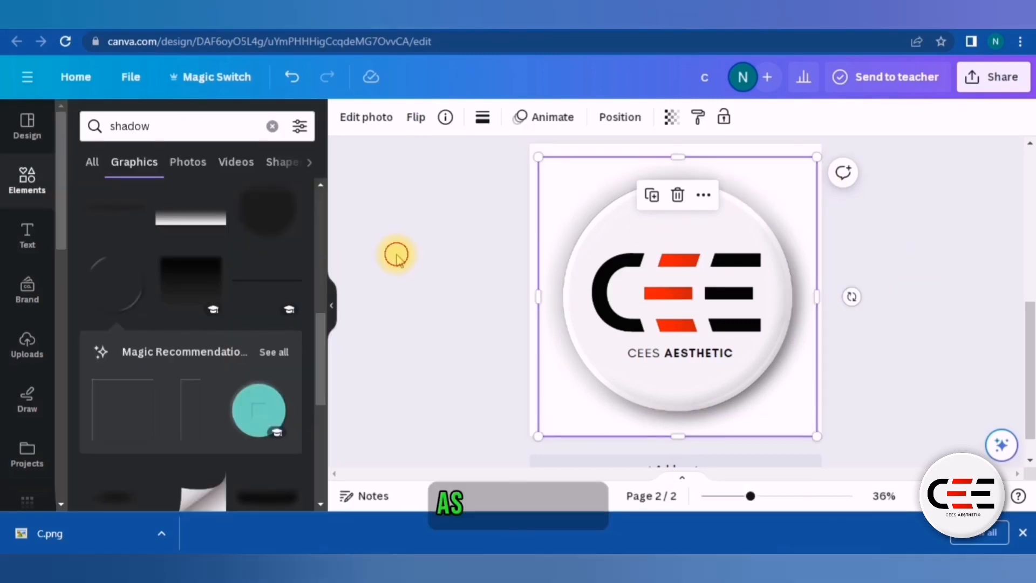
click(331, 304)
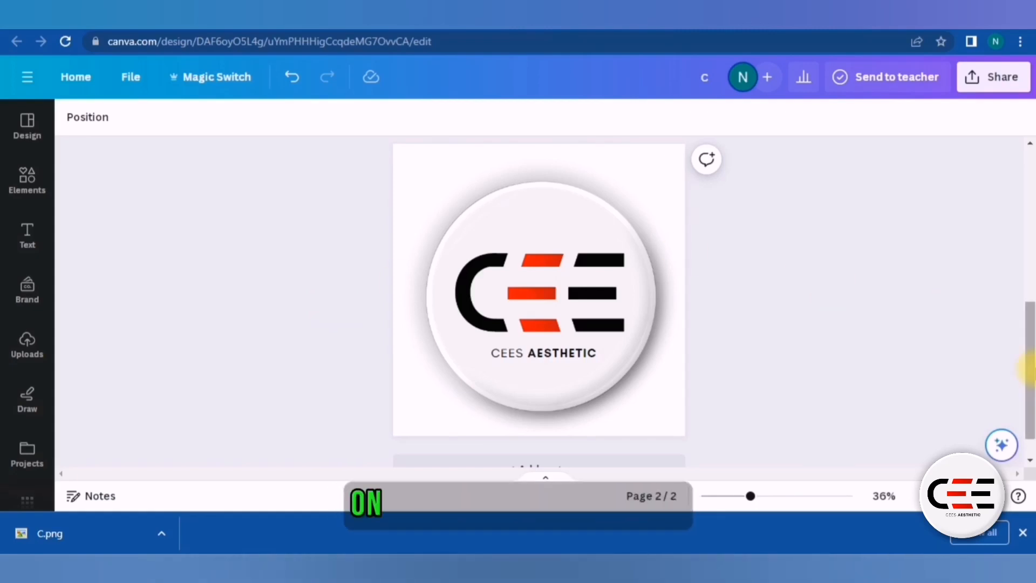
Set the PNG download options to a transparent background and close them without exporting
click(993, 78)
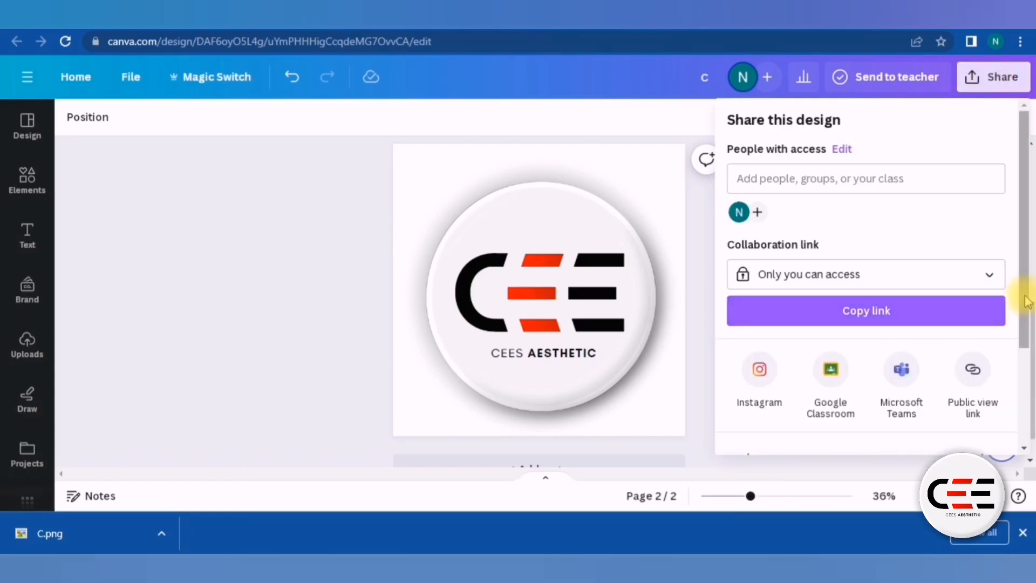
scroll(1025, 301, down, 3)
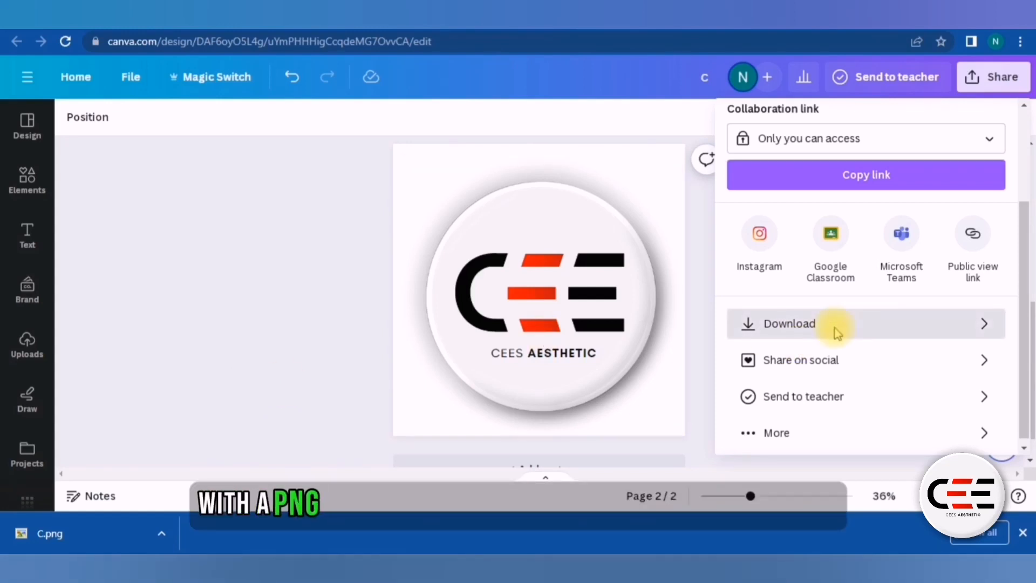
click(838, 331)
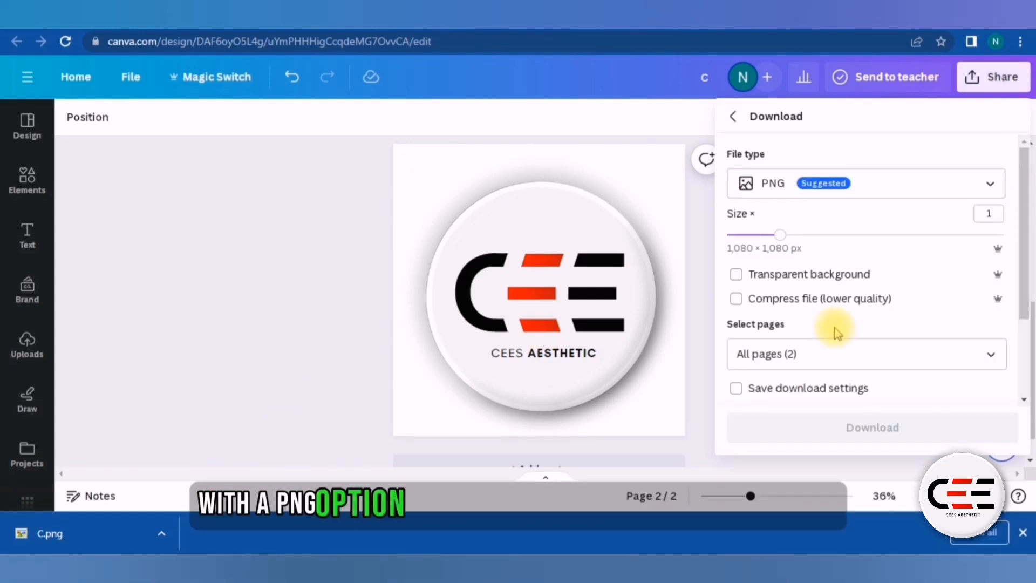
click(734, 279)
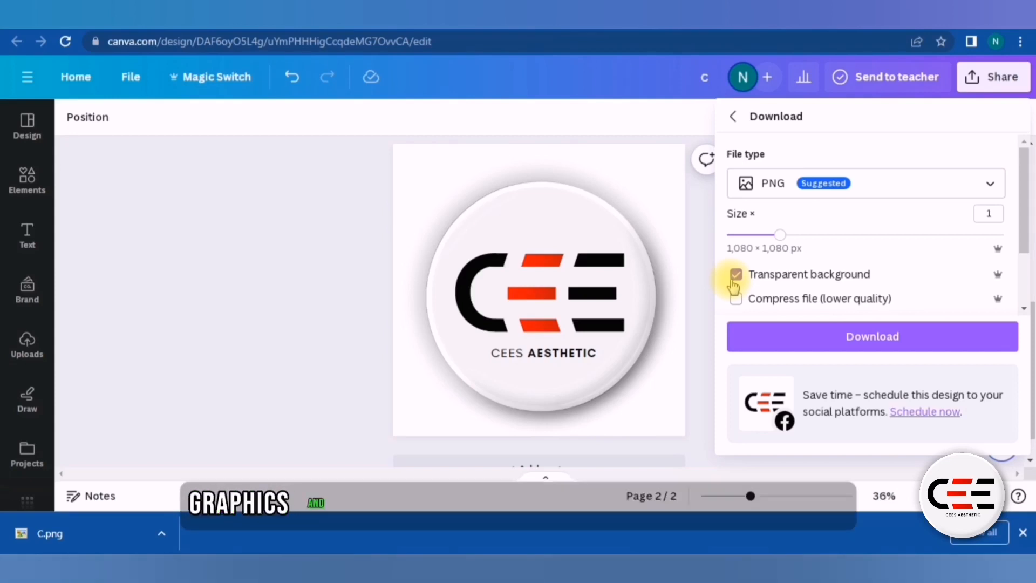
click(277, 240)
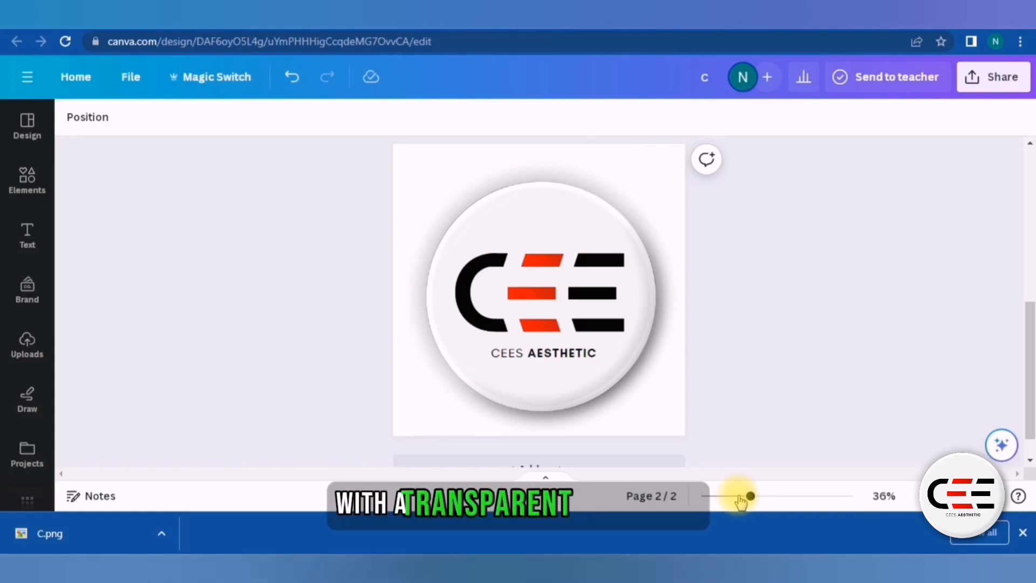
Dismiss the browser's downloads bar
click(1024, 534)
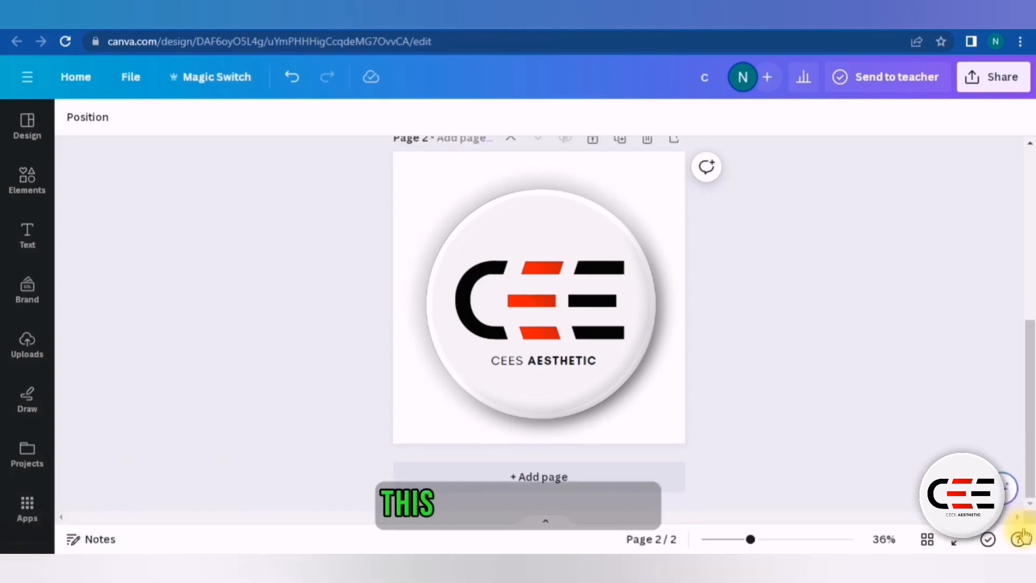